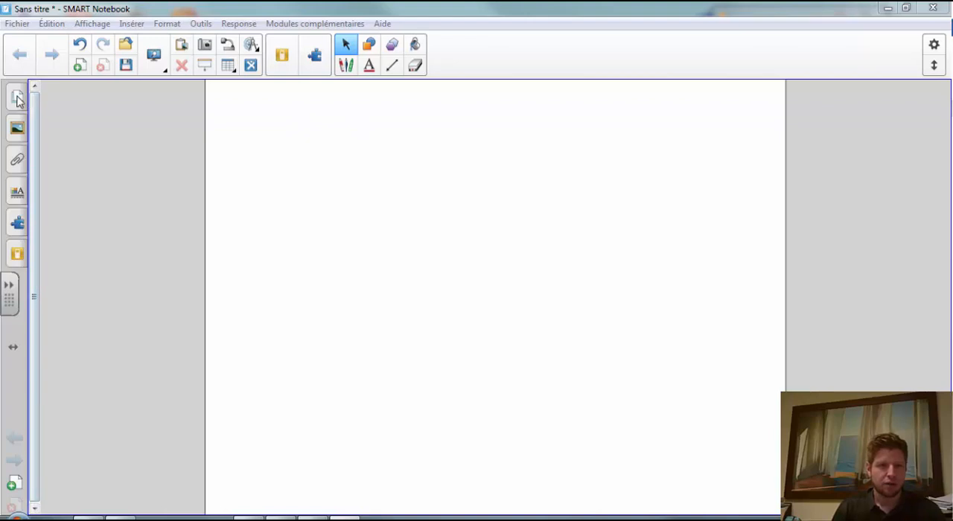
# - Show the page thumbnails, add two blank pages to the notebook, and make page 2 the current page
pyautogui.click(17, 98)
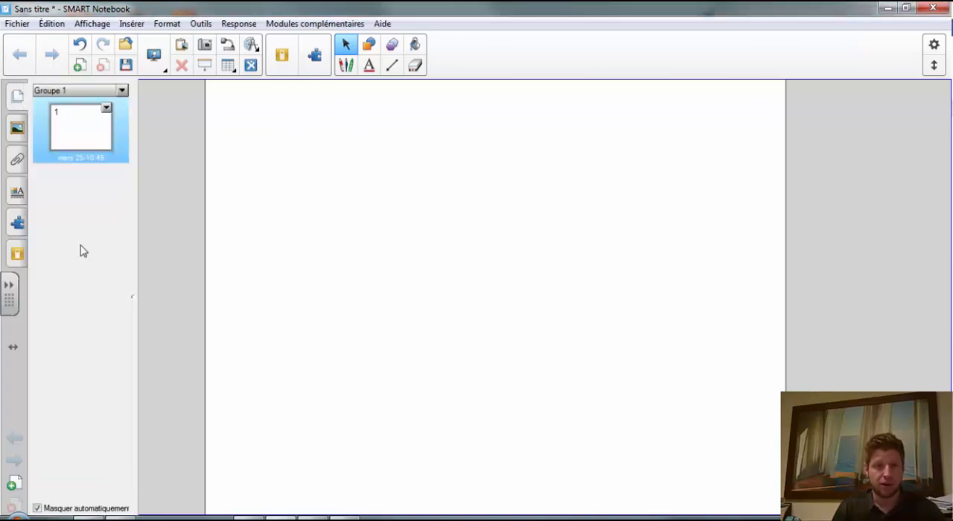
pyautogui.click(79, 67)
pyautogui.click(79, 67)
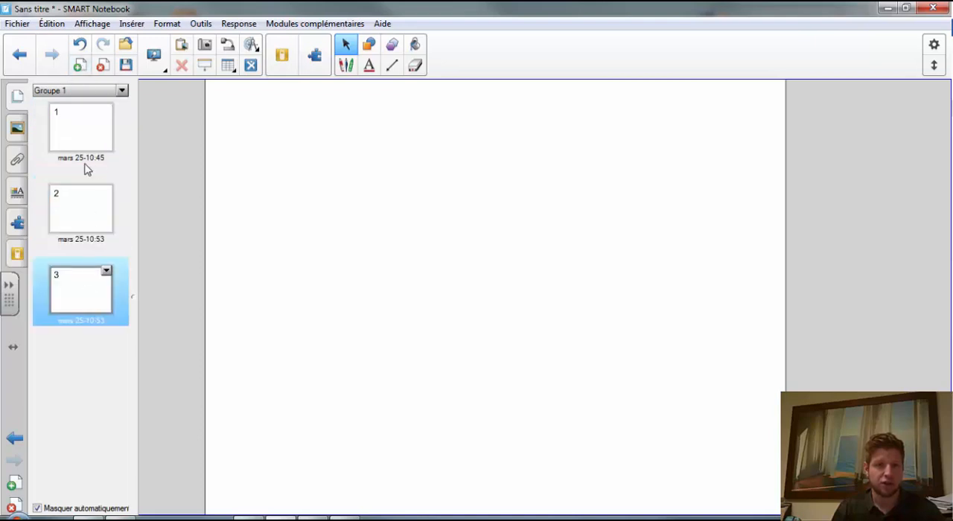
pyautogui.click(82, 119)
pyautogui.click(91, 205)
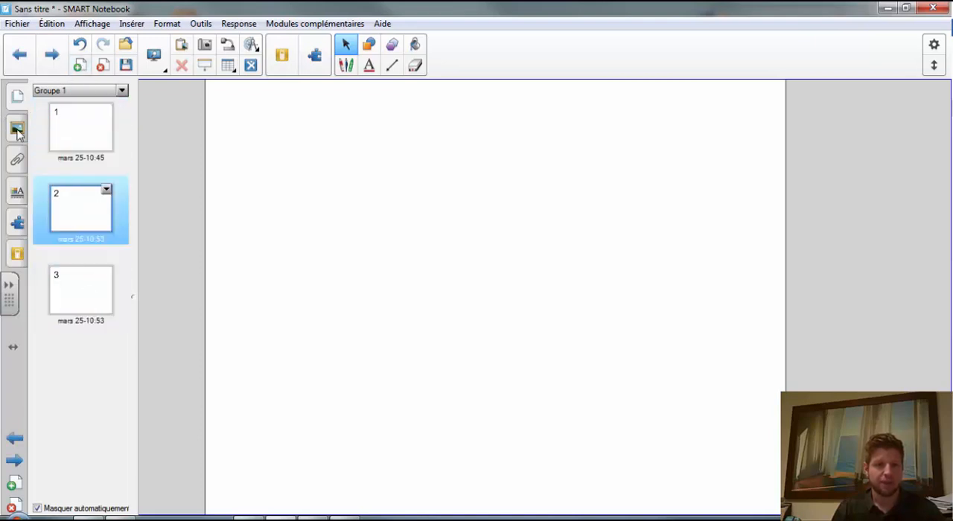
# - Browse the gallery's Mathématiques categories and place the blue digit 0 from its Images on page 2
pyautogui.click(17, 129)
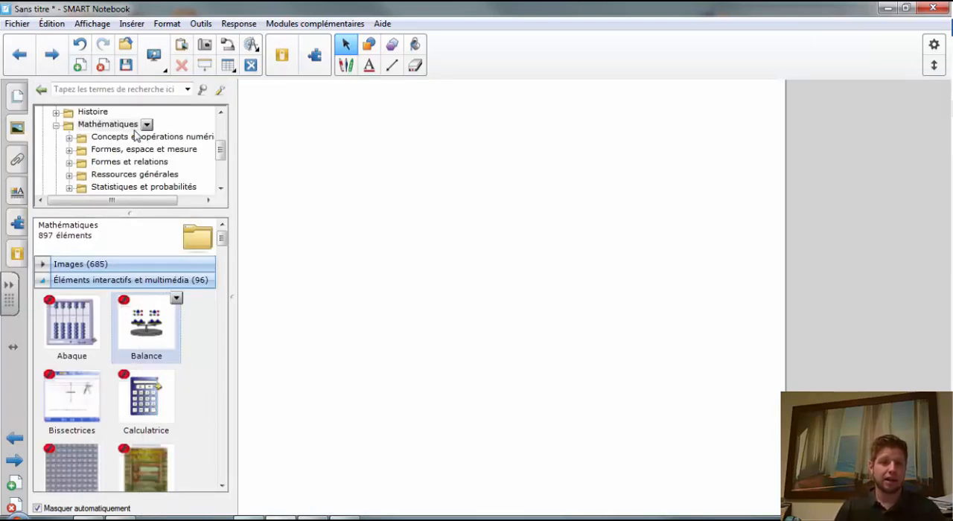
pyautogui.moveTo(220, 151); pyautogui.dragTo(220, 123)
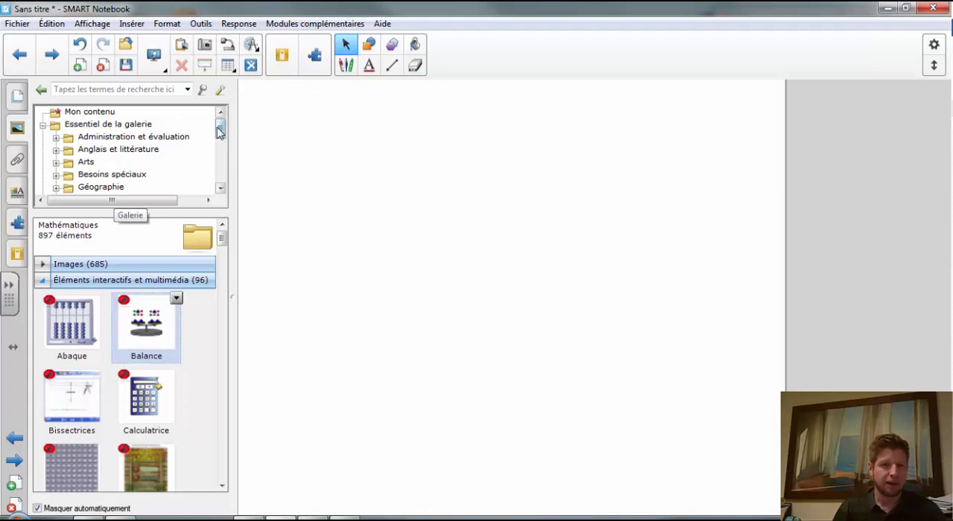
pyautogui.moveTo(220, 129); pyautogui.dragTo(219, 163)
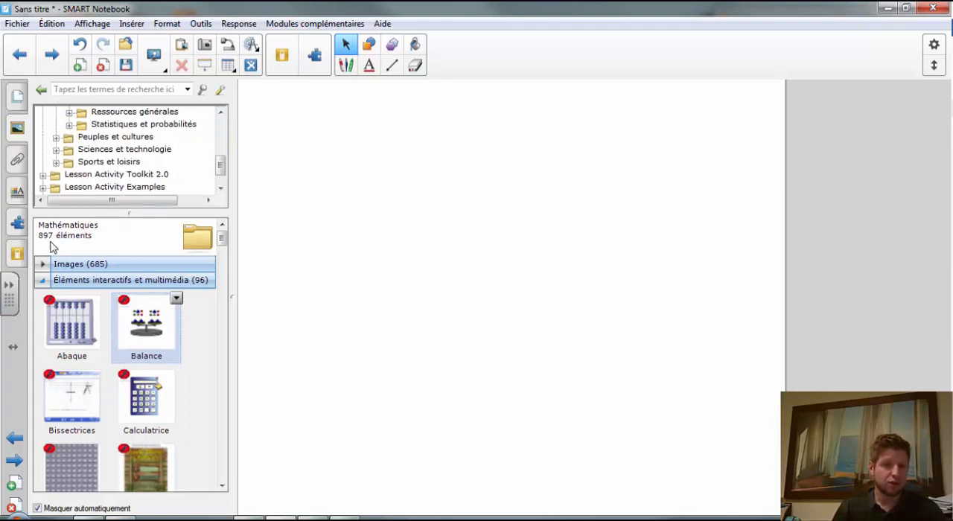
pyautogui.click(42, 280)
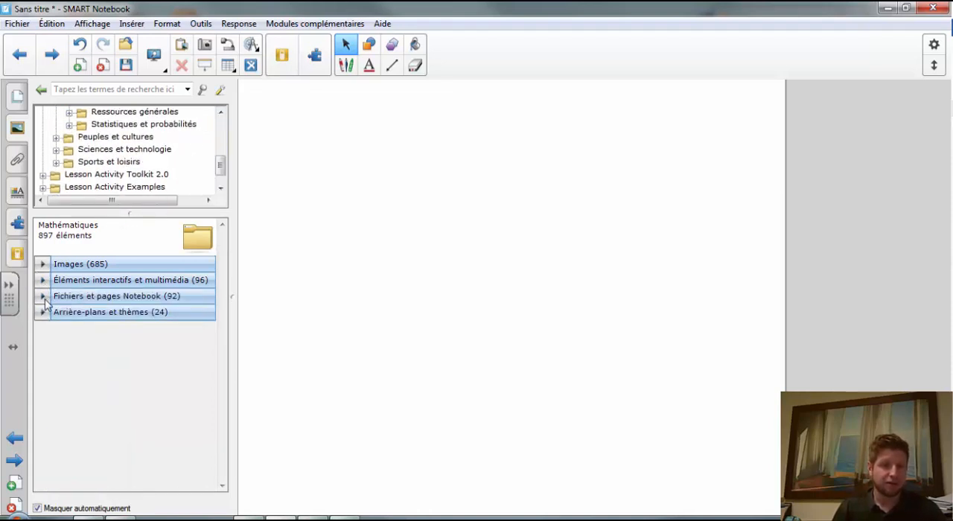
pyautogui.click(43, 297)
pyautogui.click(44, 297)
pyautogui.click(43, 313)
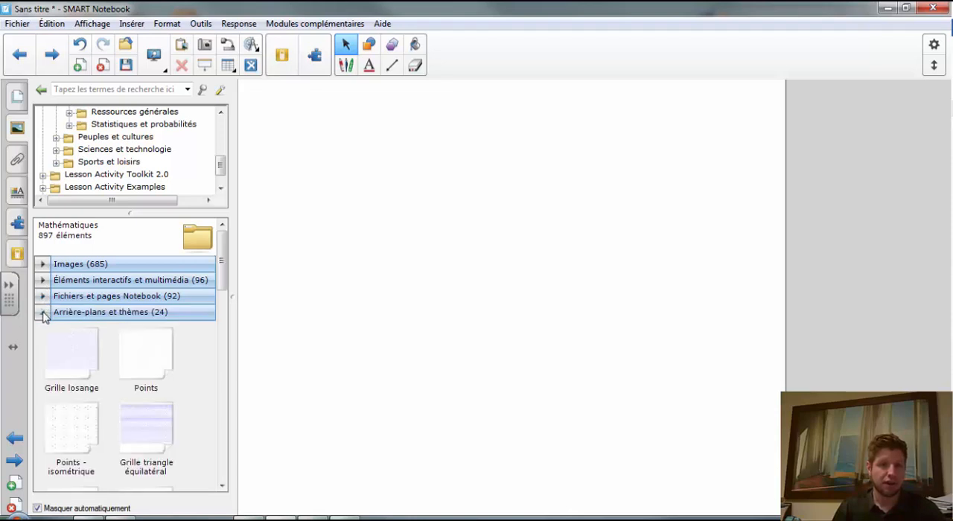
pyautogui.click(42, 266)
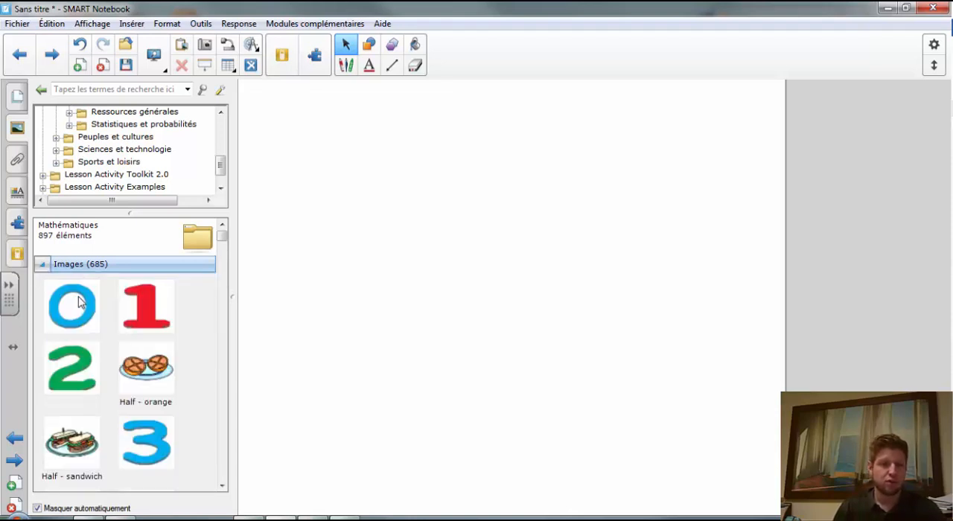
pyautogui.moveTo(73, 310); pyautogui.dragTo(416, 231)
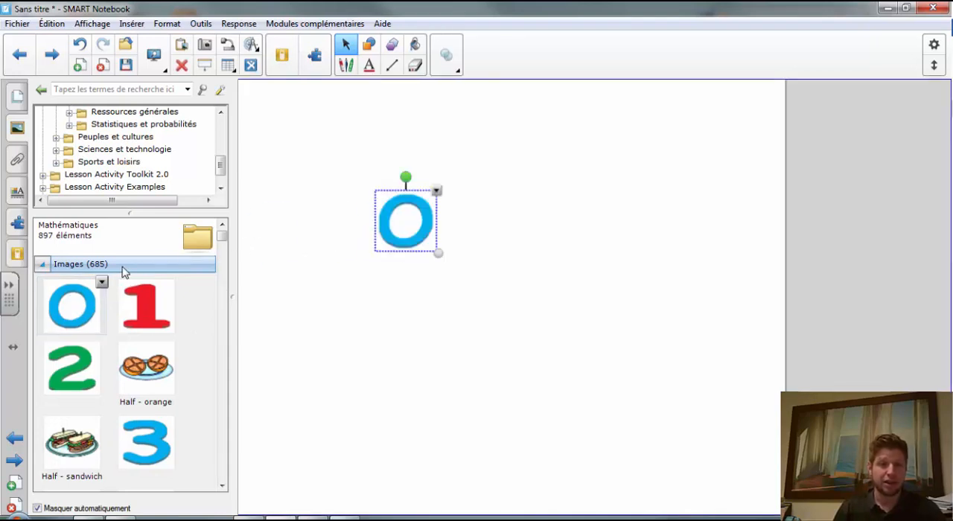
# - Place the interactive Balance from the gallery below the blue 0 and remove one blue weight from its left pan
pyautogui.click(42, 265)
pyautogui.click(43, 281)
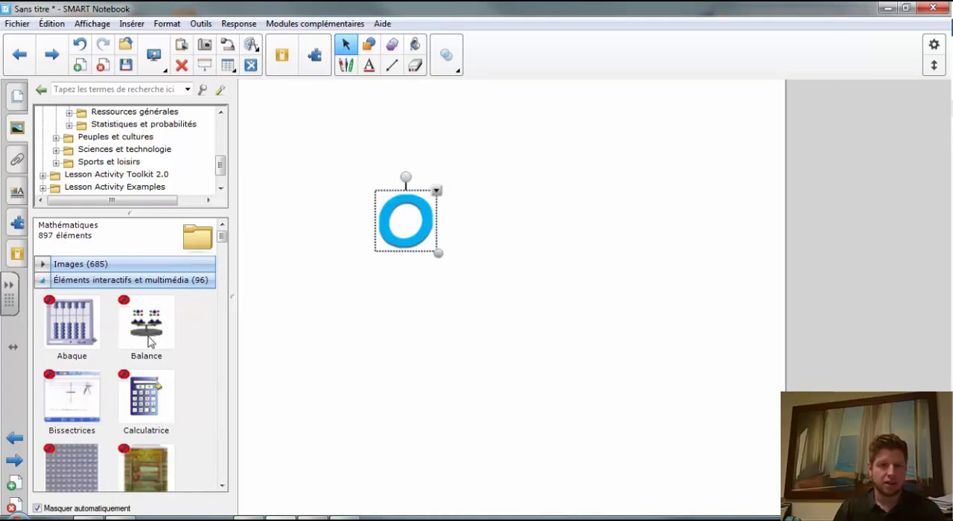
pyautogui.moveTo(144, 332); pyautogui.dragTo(532, 351)
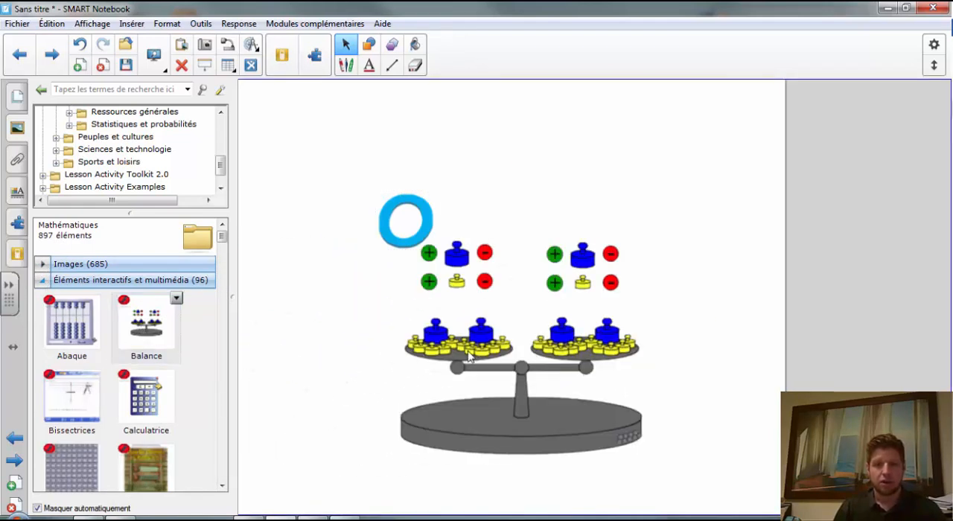
pyautogui.click(483, 254)
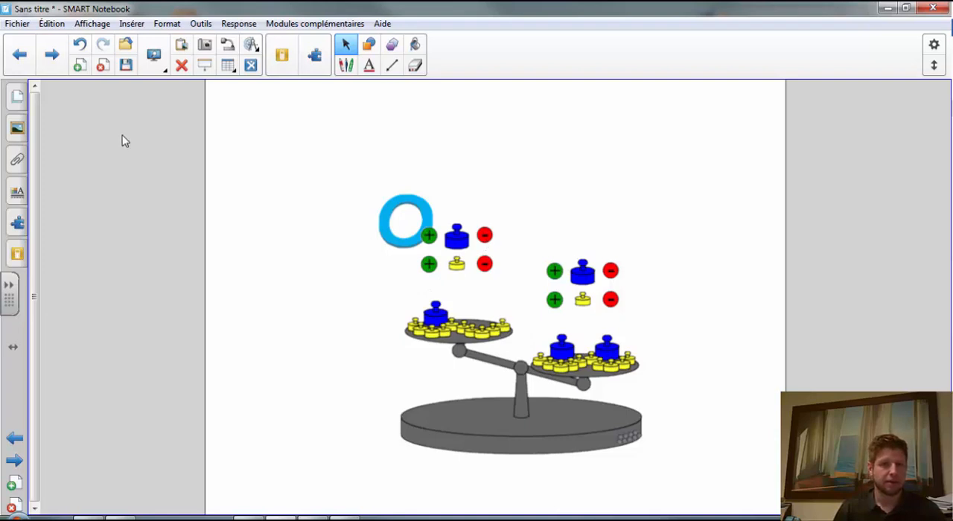
# - Turn the sidebar's automatic hiding off and back on while showing the page thumbnails and the add-ons
pyautogui.click(15, 99)
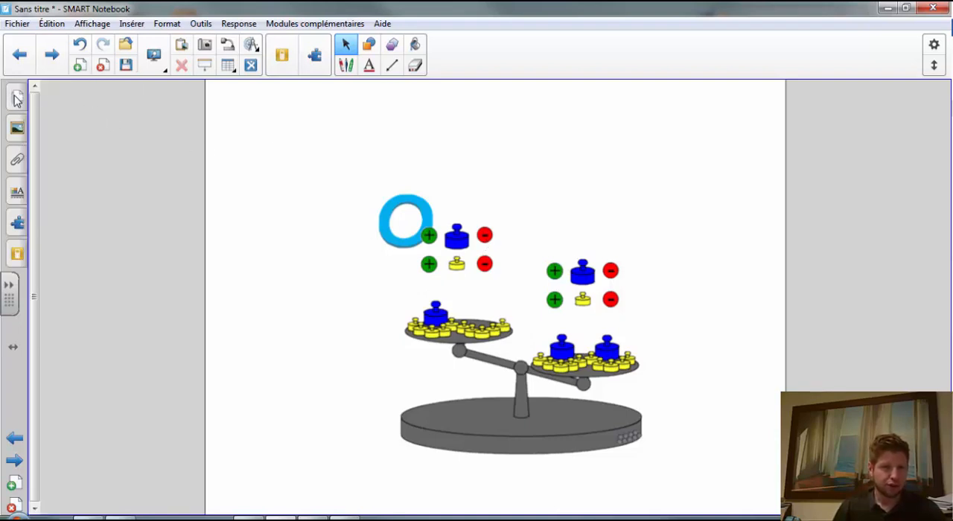
pyautogui.click(17, 97)
pyautogui.click(16, 97)
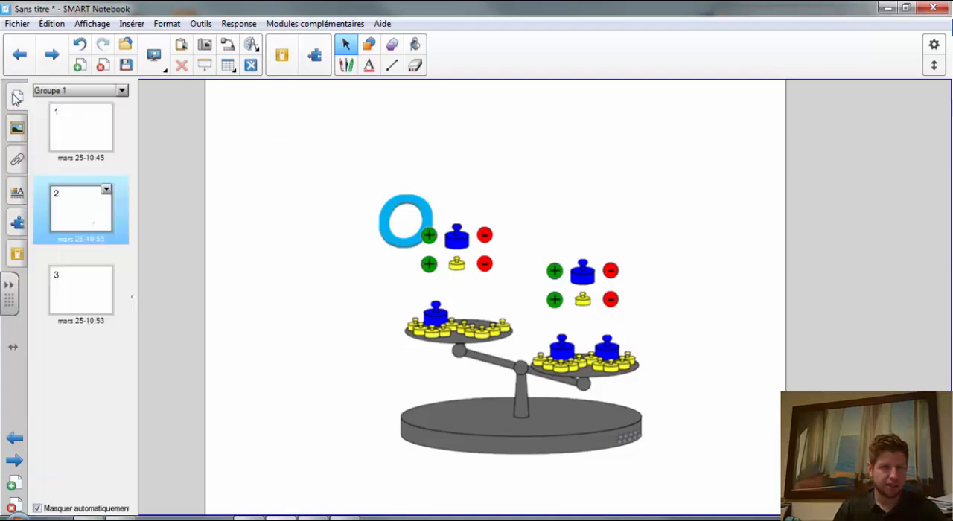
pyautogui.click(37, 508)
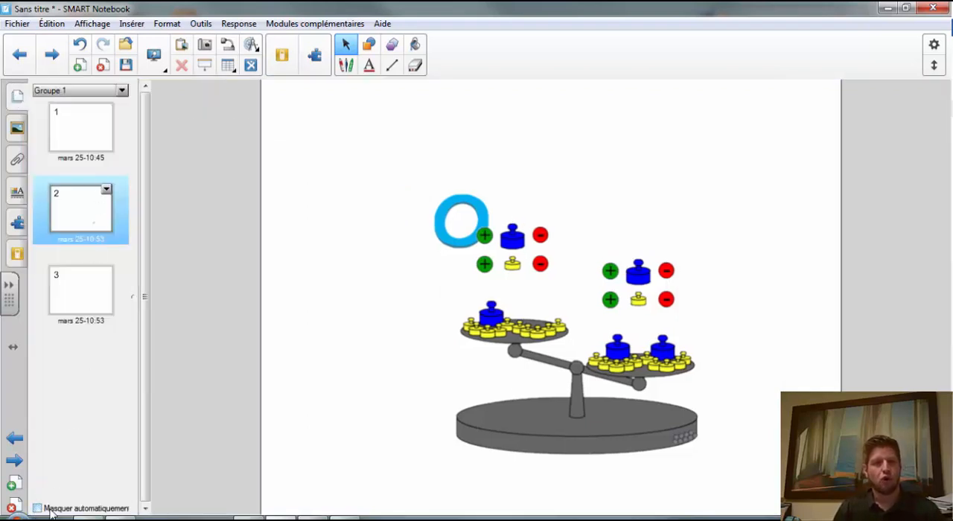
pyautogui.click(19, 225)
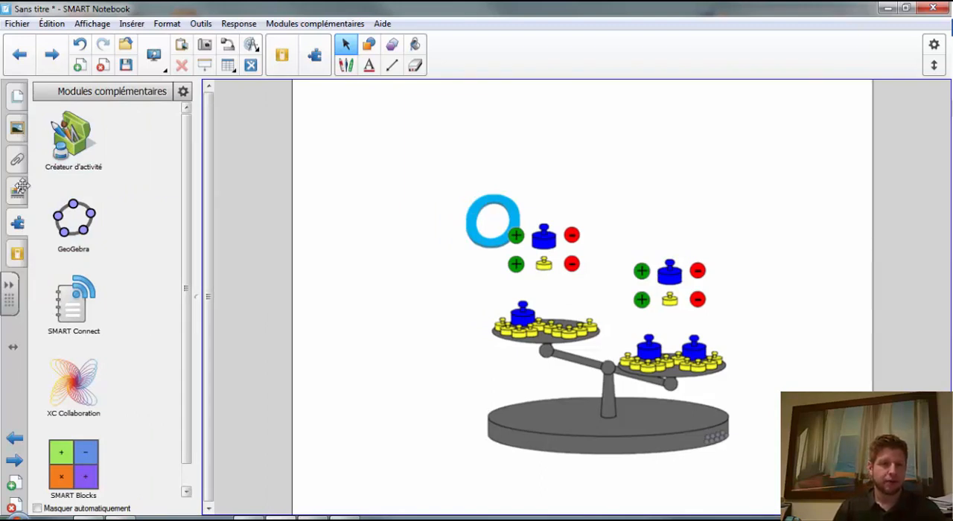
pyautogui.click(37, 507)
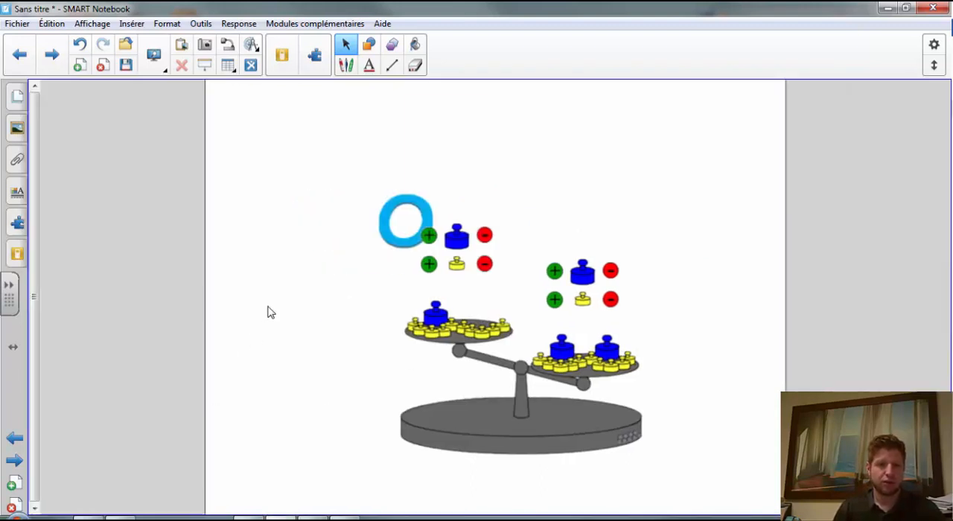
# - Attach a copy of the file "Affichage efficace dans Notebook" to the notebook
pyautogui.click(18, 99)
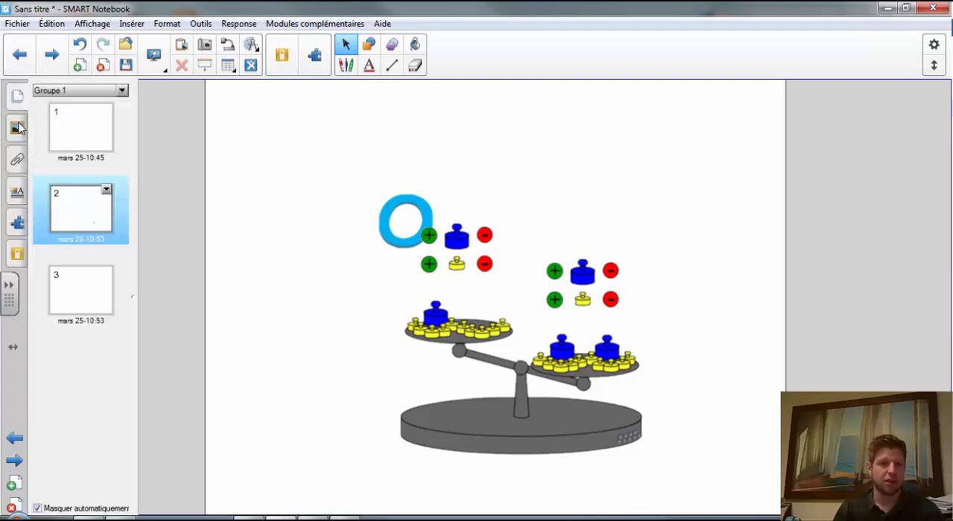
pyautogui.click(19, 128)
pyautogui.click(20, 162)
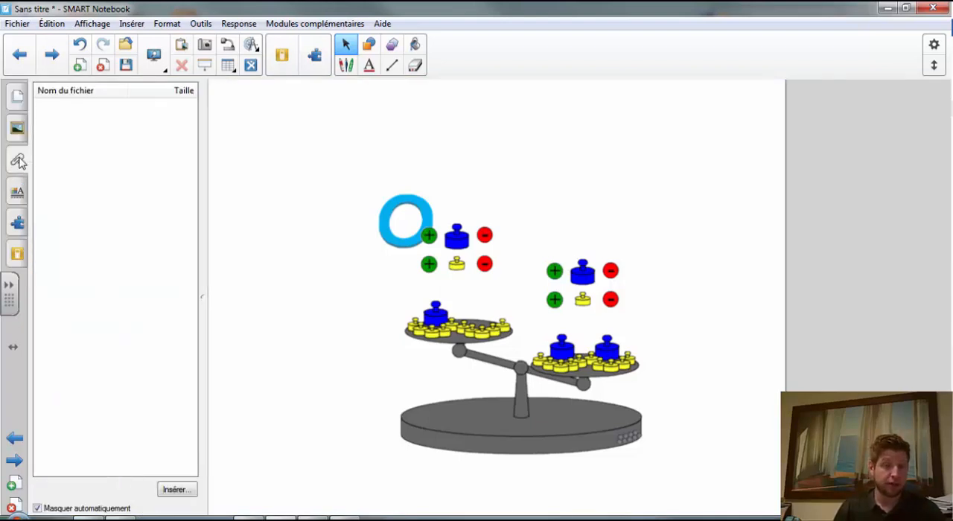
pyautogui.click(177, 491)
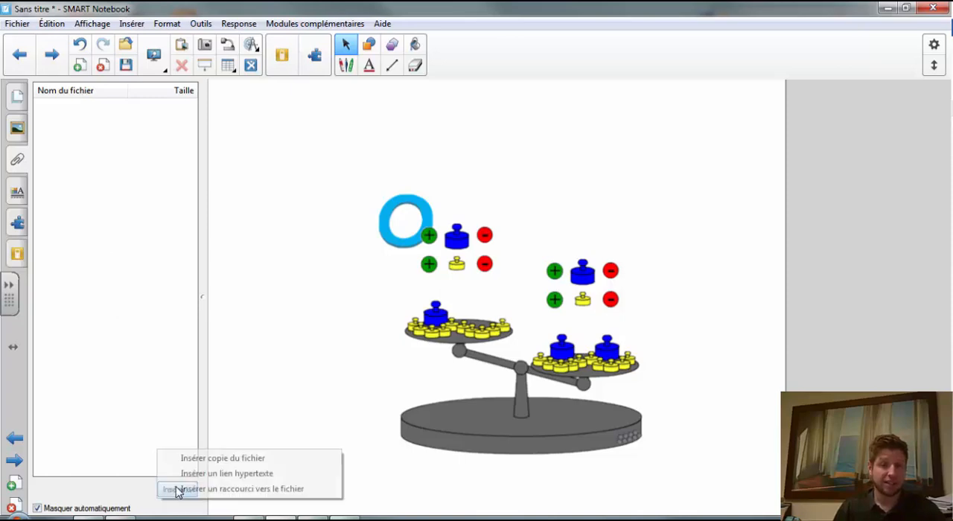
pyautogui.click(221, 459)
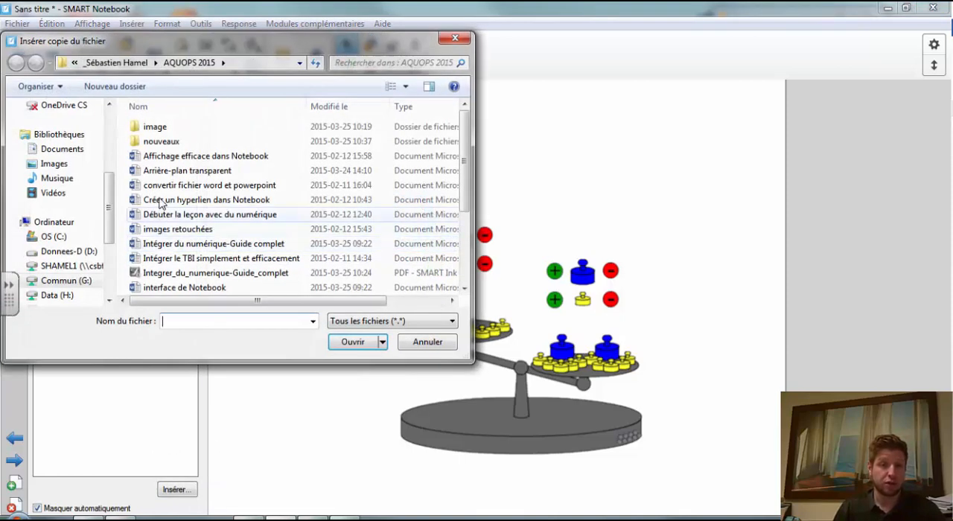
pyautogui.click(169, 158)
pyautogui.doubleClick(168, 159)
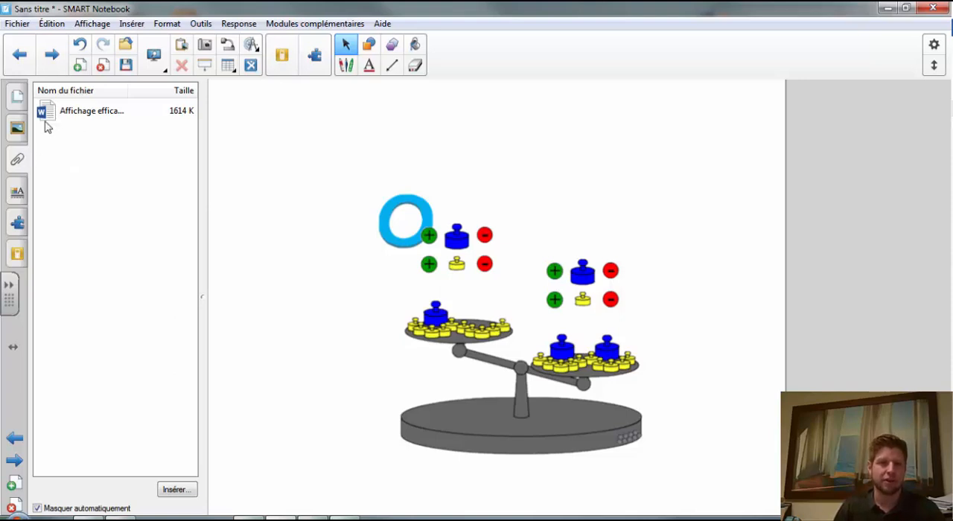
# - Move the blue 0 up and left, away from the balance, and give the page a solid olive background fill
pyautogui.click(18, 192)
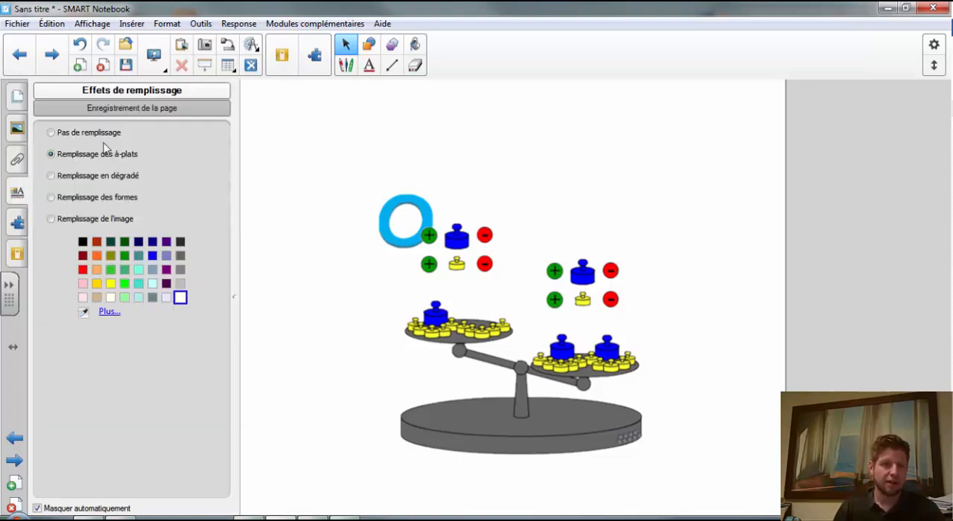
pyautogui.moveTo(382, 224); pyautogui.dragTo(352, 188)
pyautogui.click(18, 192)
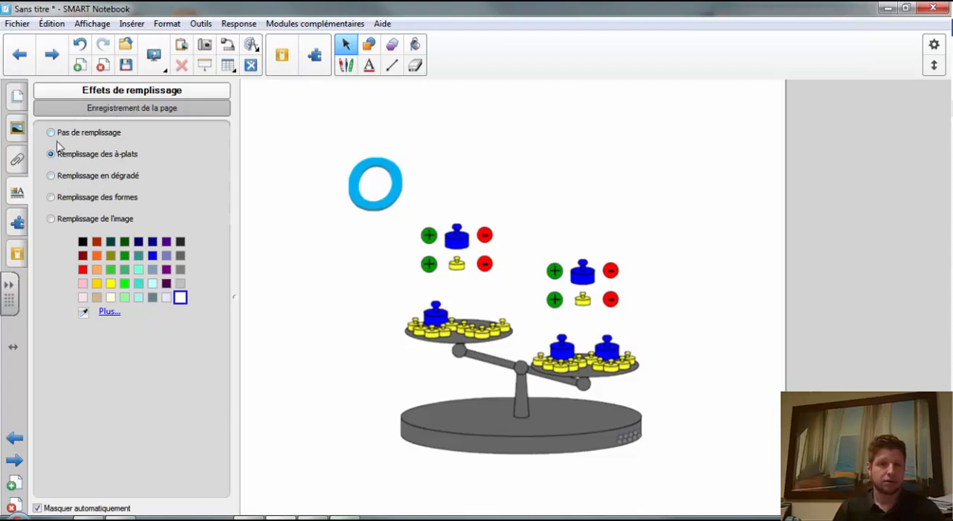
pyautogui.click(110, 255)
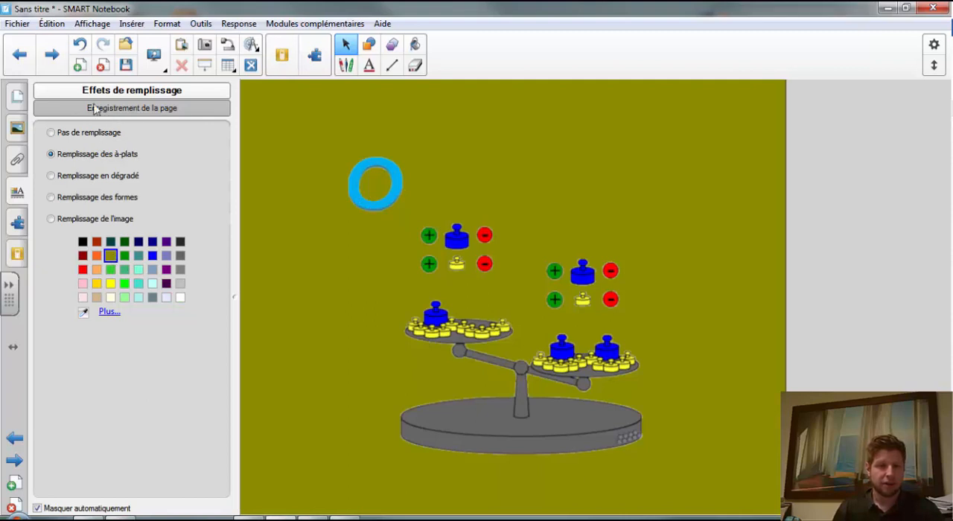
# - Examine the transparency and animation properties available for the blue 0
pyautogui.click(365, 173)
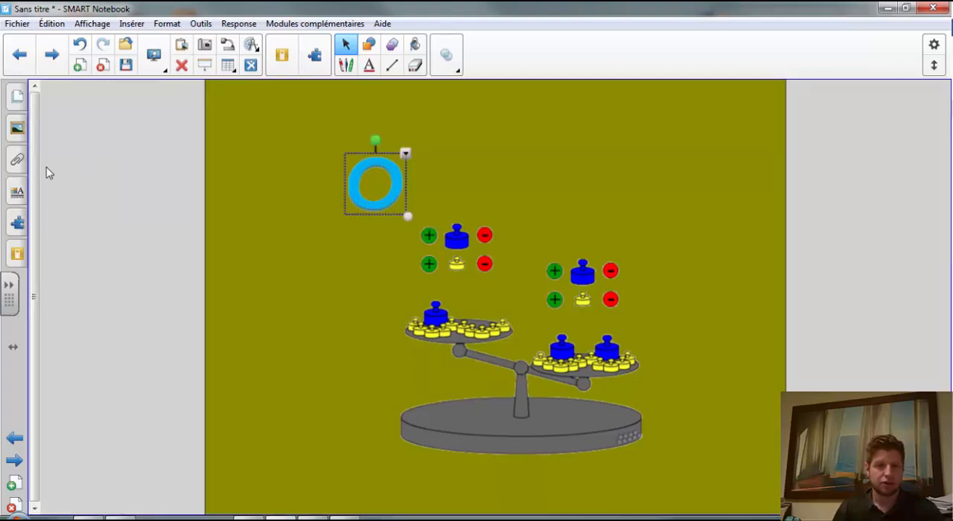
pyautogui.click(17, 192)
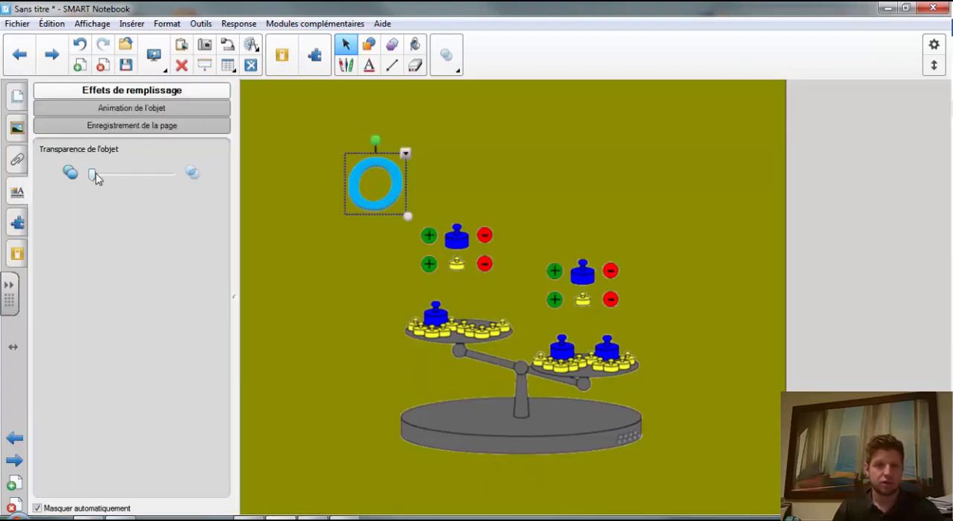
pyautogui.moveTo(93, 174)
pyautogui.mouseDown()
pyautogui.moveTo(124, 175)
pyautogui.moveTo(91, 175)
pyautogui.mouseUp()
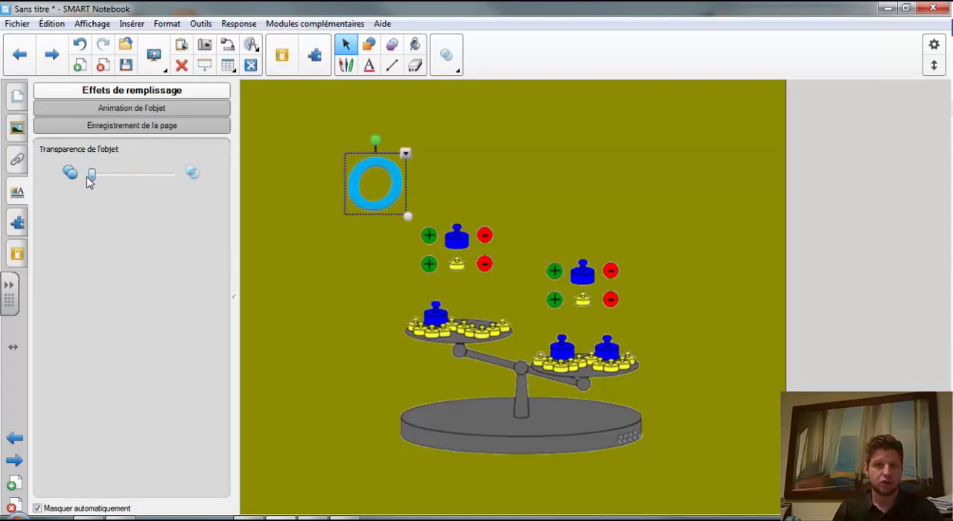
pyautogui.click(107, 109)
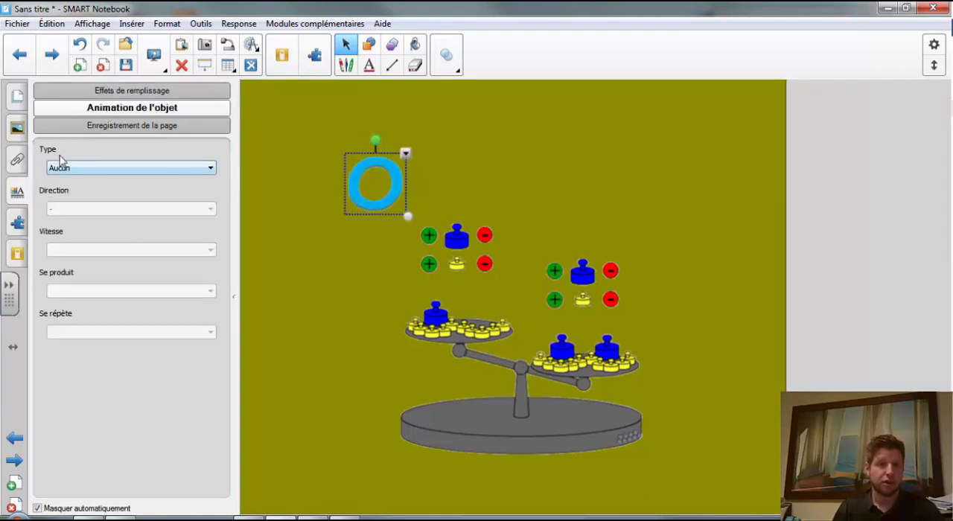
# - Look over the available add-ons and the SMART Response assessment options
pyautogui.click(18, 221)
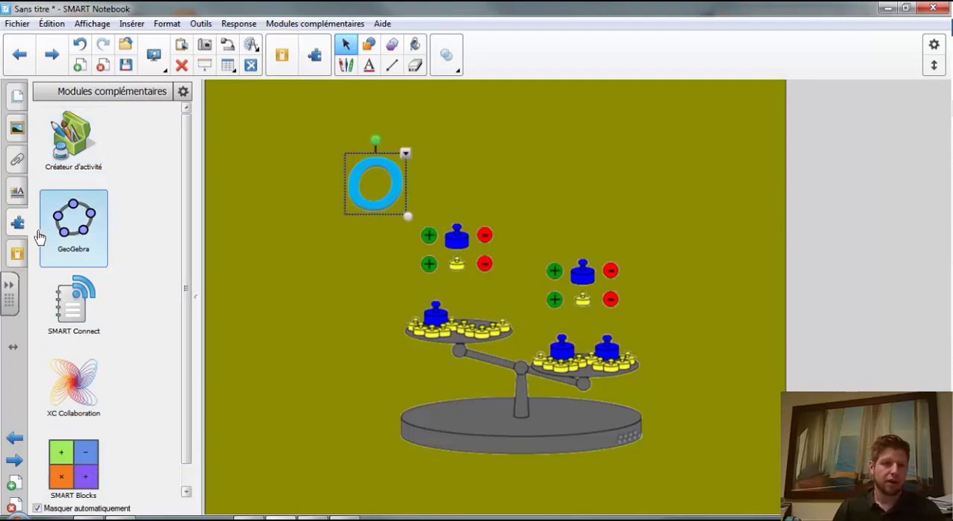
pyautogui.click(18, 254)
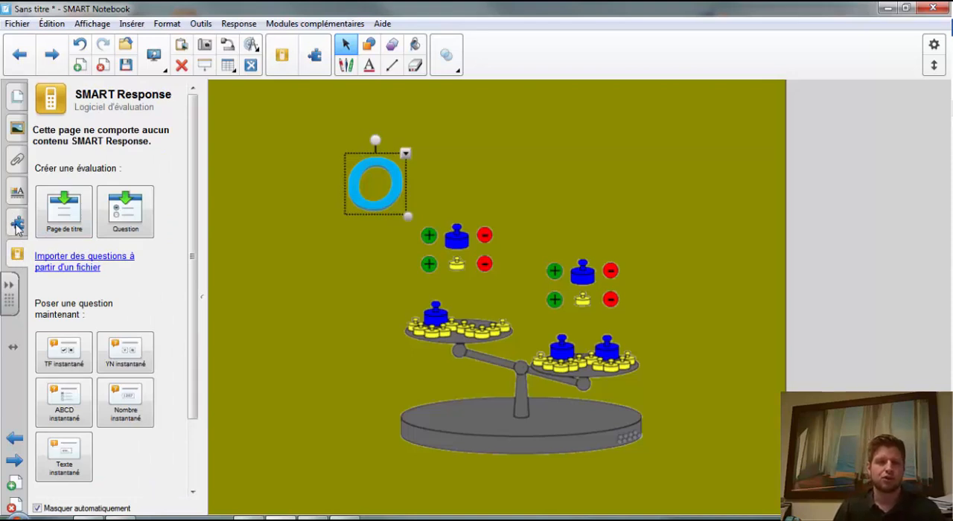
# - Delete the olive page containing the balance and add a new blank page at the end of the notebook
pyautogui.click(17, 99)
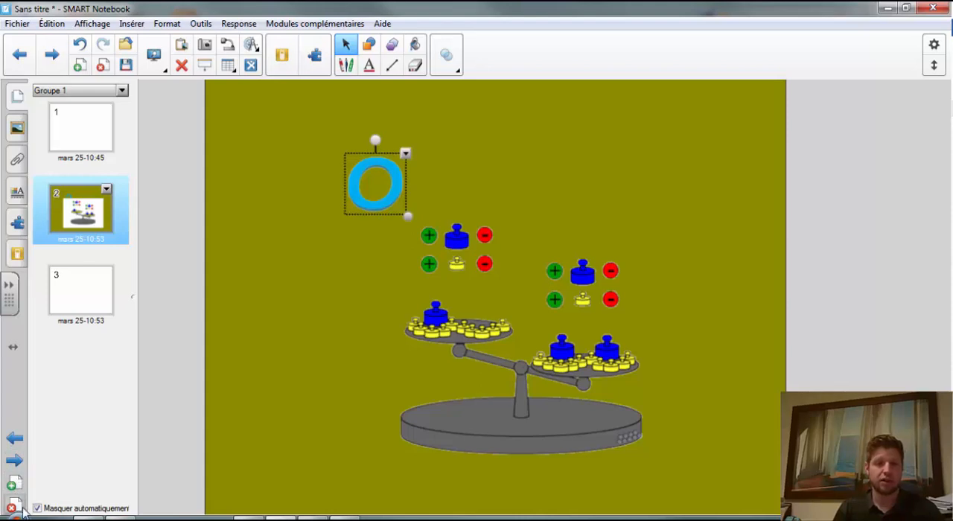
pyautogui.click(13, 506)
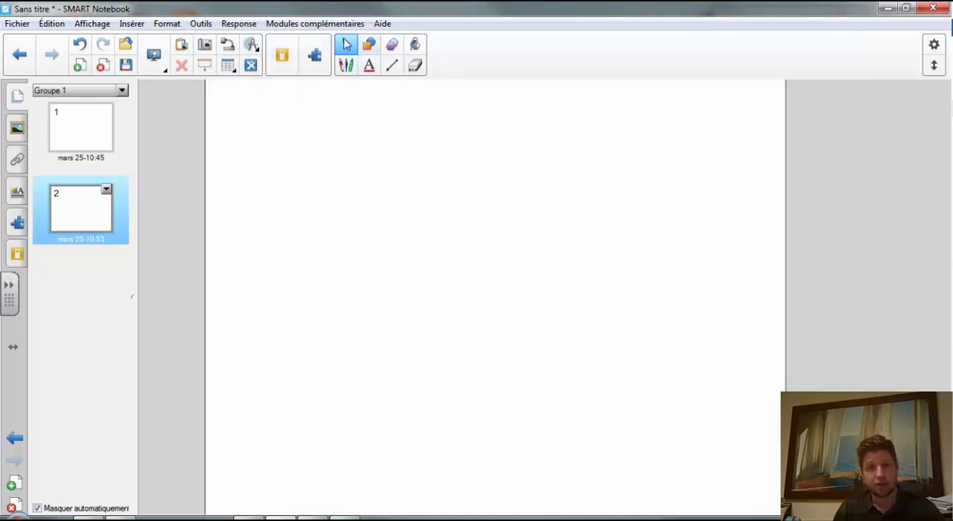
pyautogui.click(21, 54)
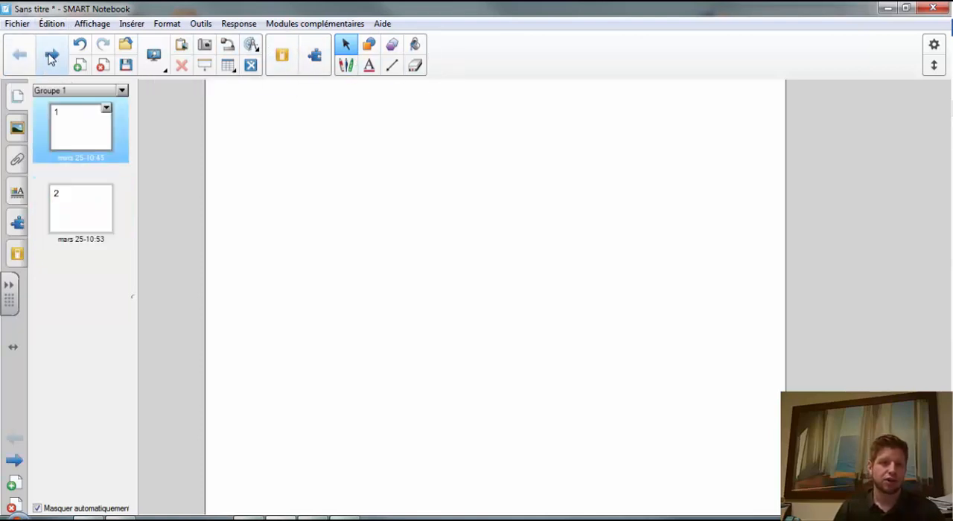
pyautogui.click(51, 54)
pyautogui.click(79, 65)
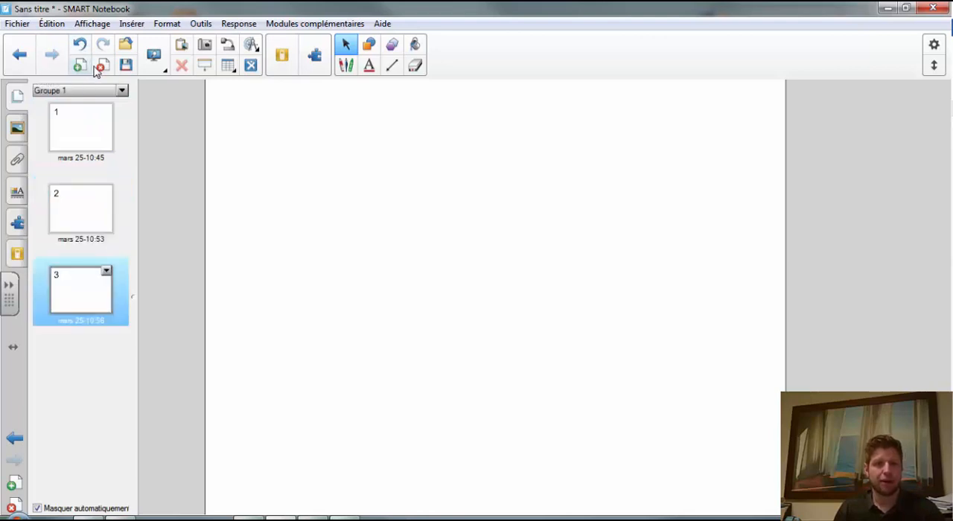
# - Delete the blank third page from the notebook
pyautogui.click(104, 66)
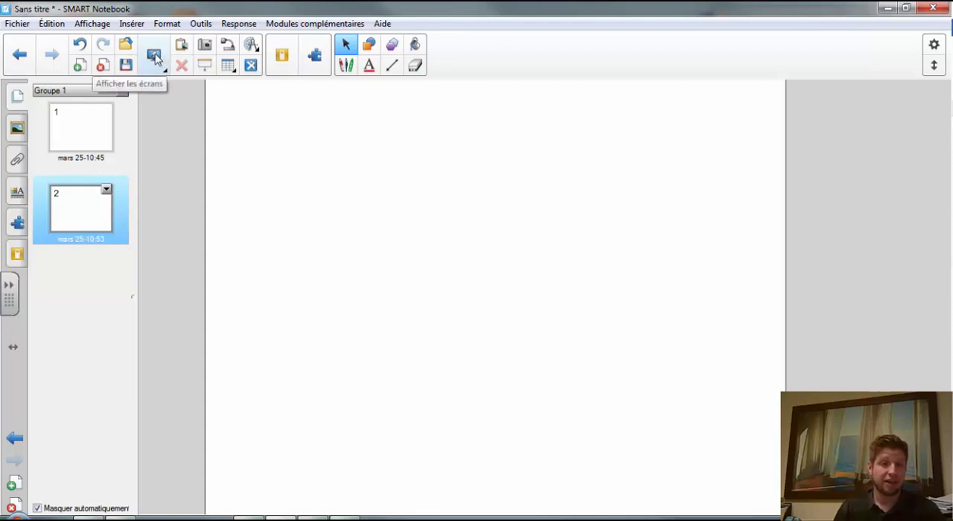
# - Try the page-width view (Largeur de page) and return to the full-page view (Page complète)
pyautogui.click(155, 58)
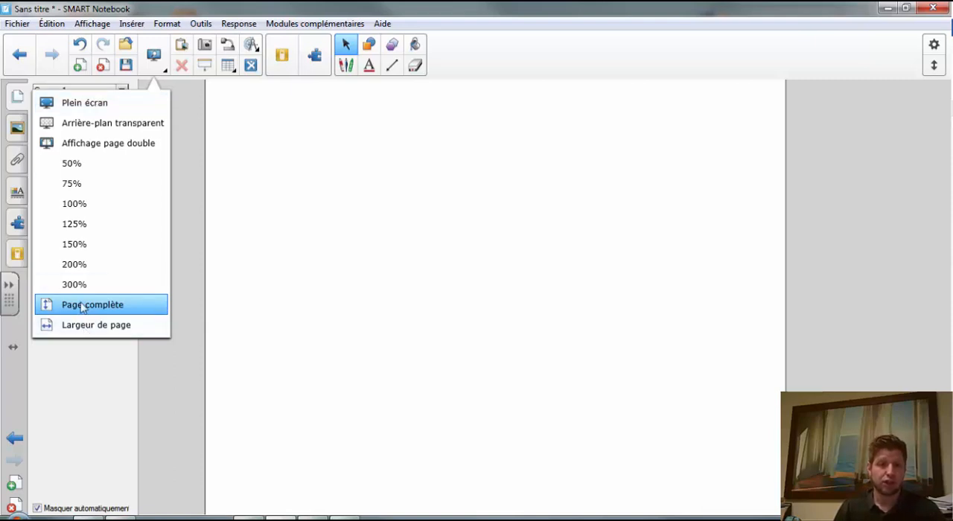
pyautogui.click(84, 327)
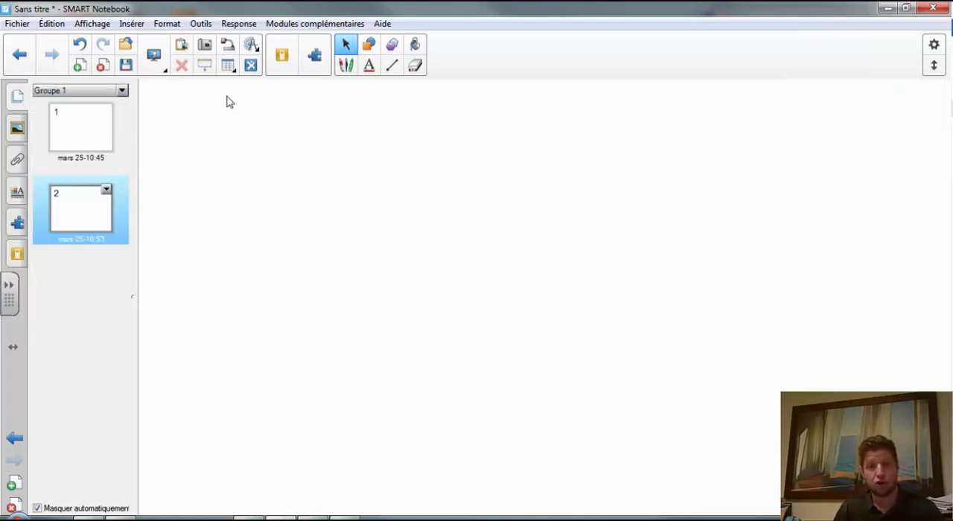
pyautogui.click(156, 59)
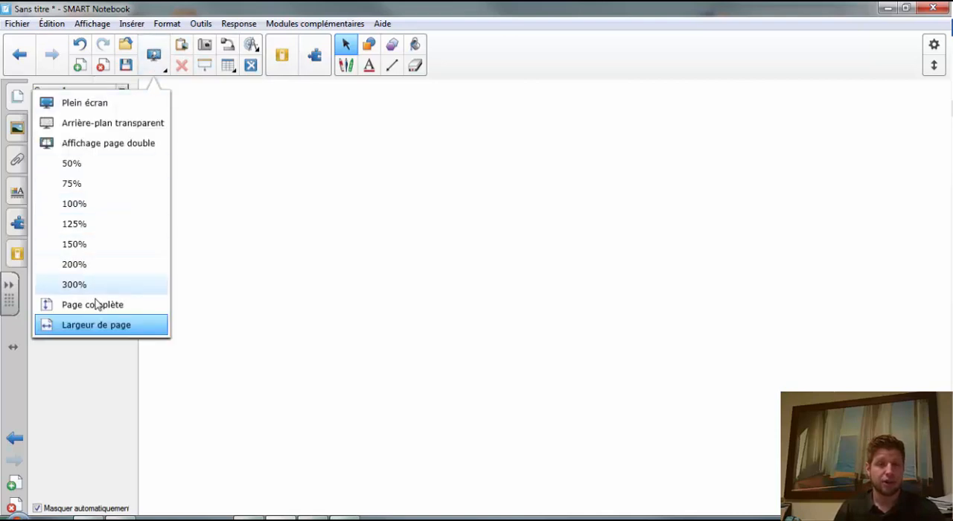
pyautogui.click(100, 309)
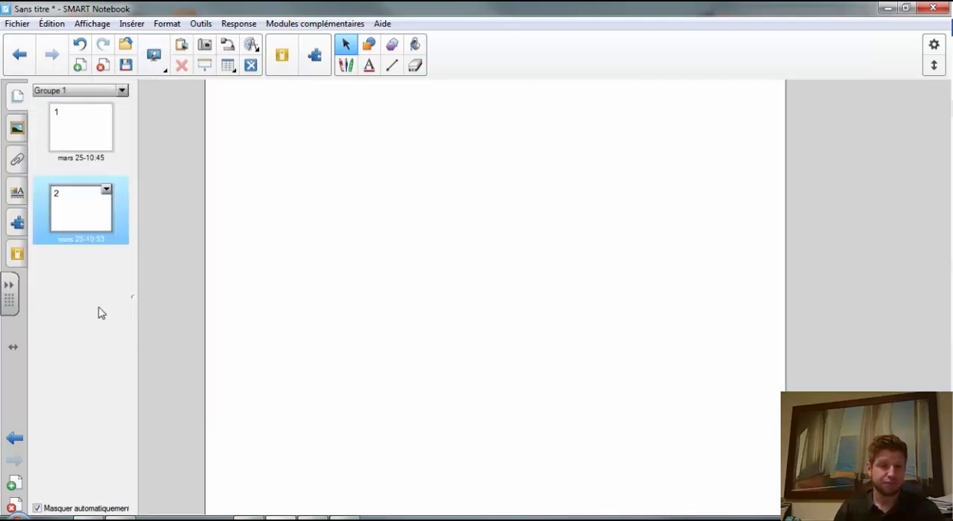
# - Try the dual-page display and return to the single-page display
pyautogui.click(156, 59)
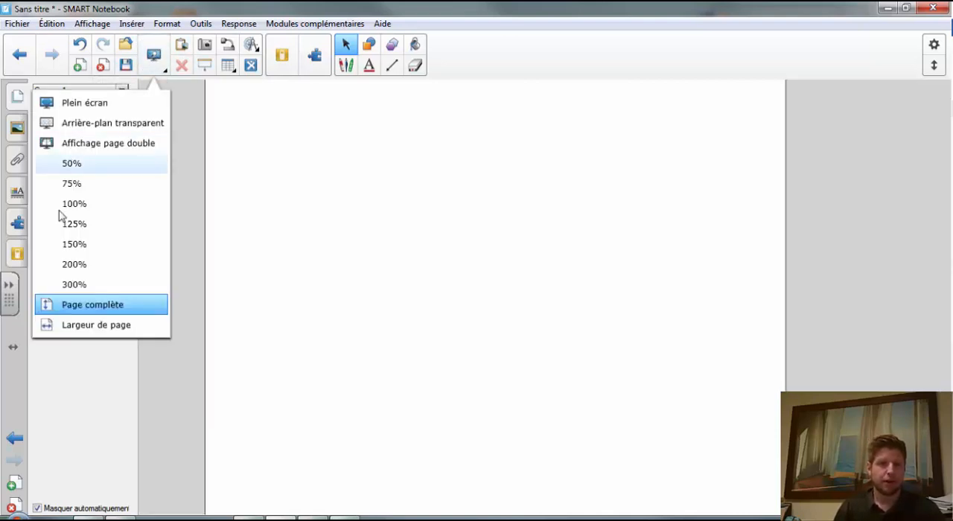
pyautogui.click(86, 145)
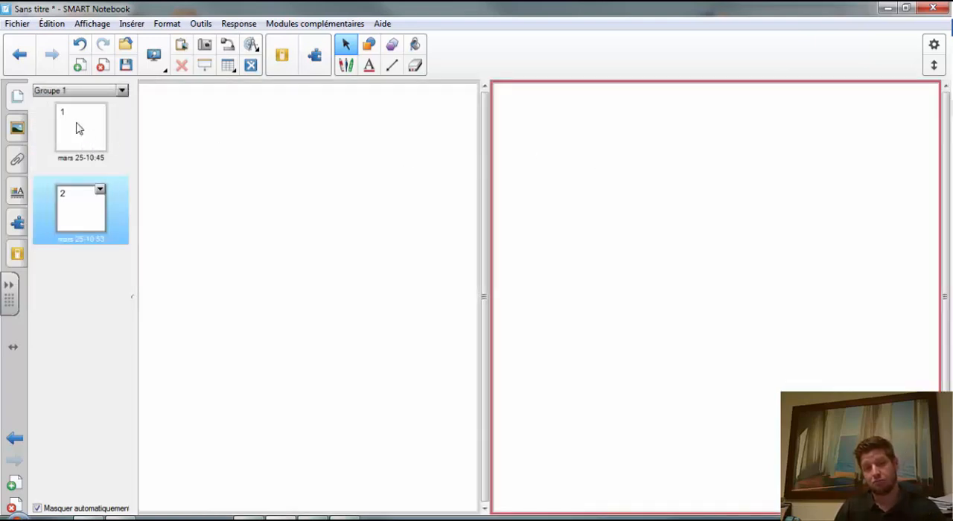
pyautogui.click(154, 58)
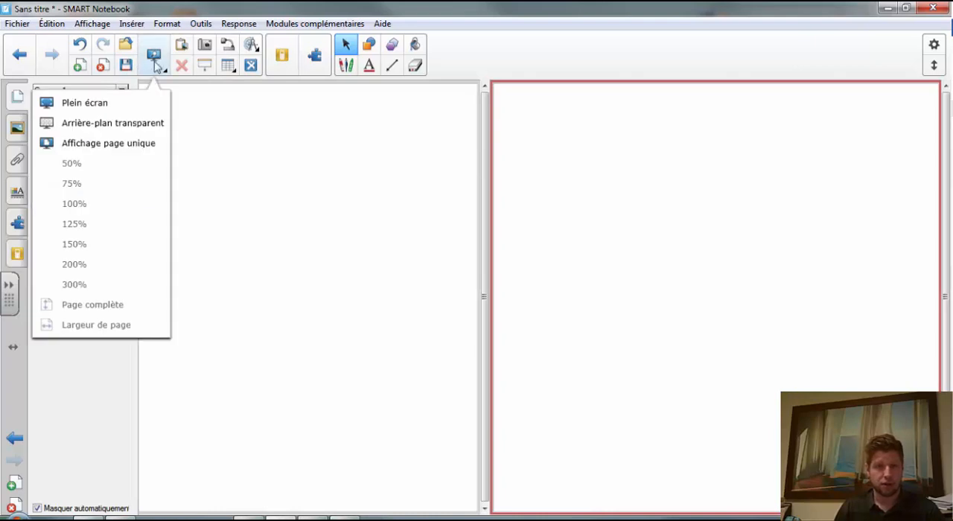
pyautogui.click(97, 143)
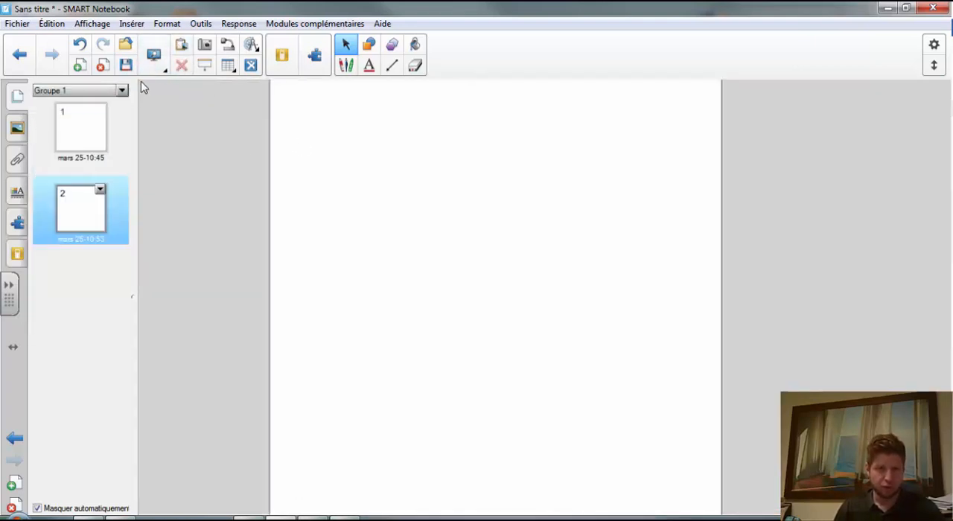
# - Add the red 1 from the Mathématiques gallery images to page 2 and delete it again
pyautogui.click(17, 127)
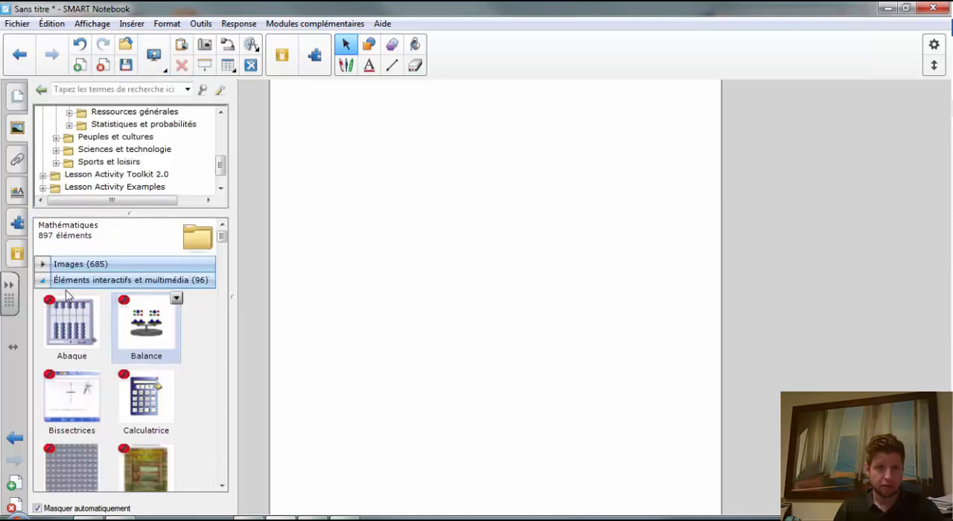
pyautogui.click(42, 263)
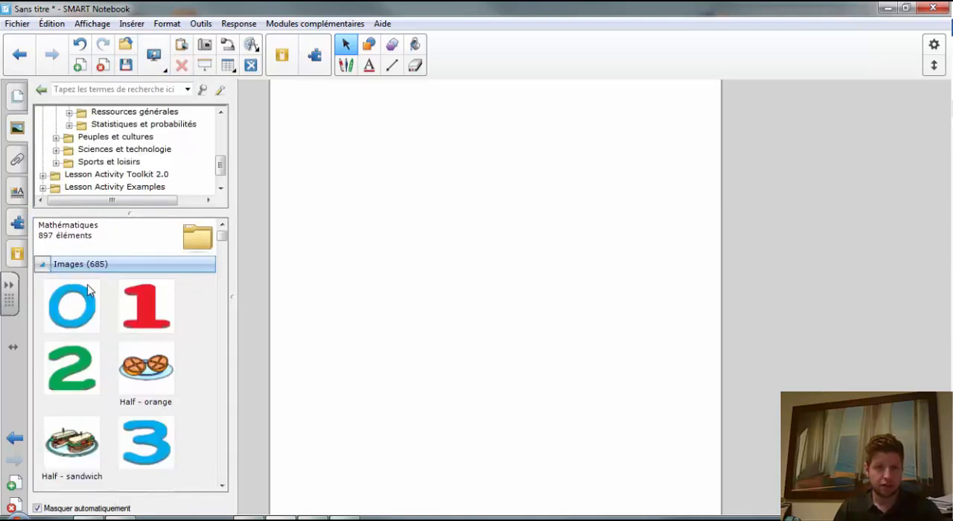
pyautogui.moveTo(135, 309); pyautogui.dragTo(370, 183)
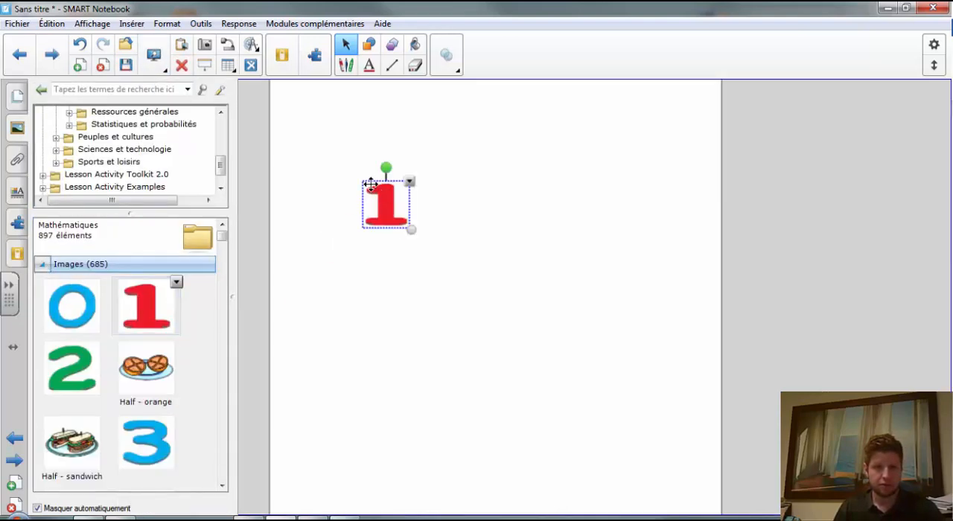
pyautogui.click(181, 66)
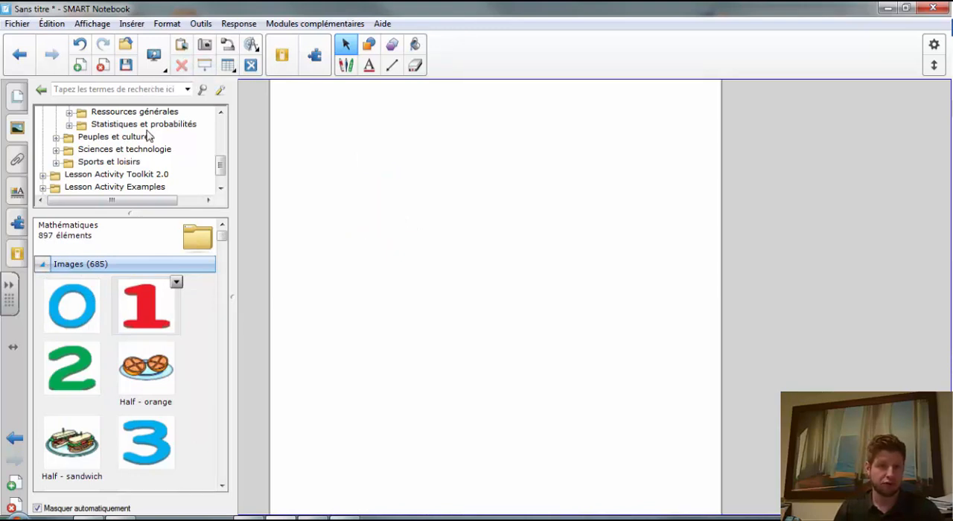
# - Show and dismiss the screen capture tools, and toggle the screen shade on and off
pyautogui.click(204, 47)
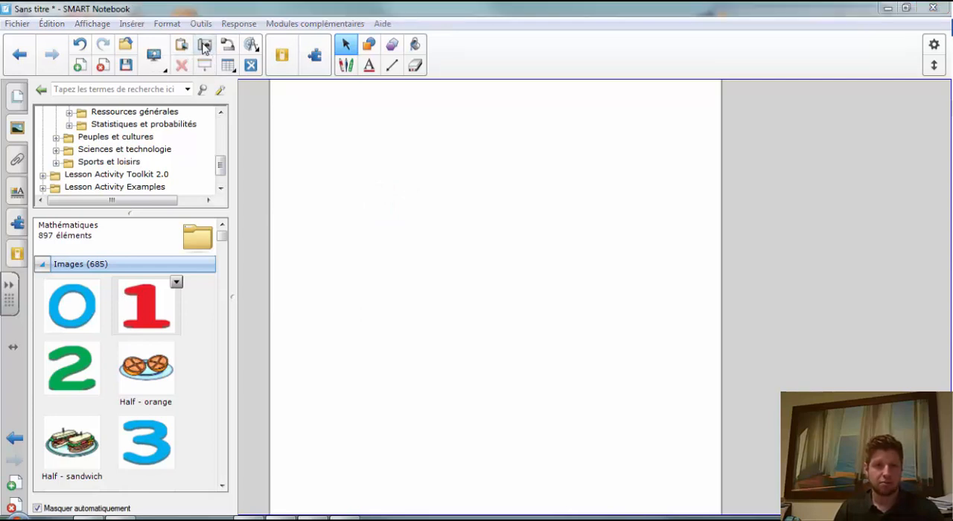
pyautogui.moveTo(211, 90); pyautogui.dragTo(75, 70)
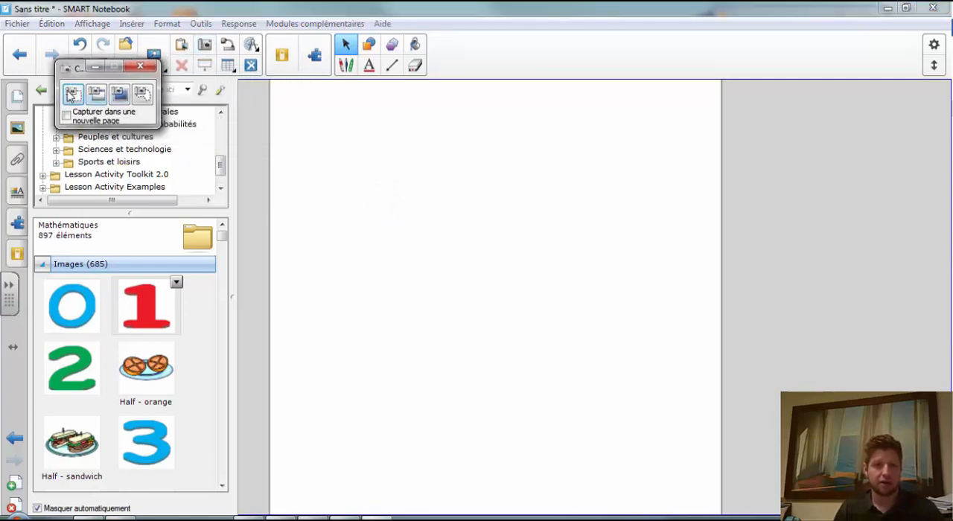
pyautogui.click(66, 69)
pyautogui.click(56, 120)
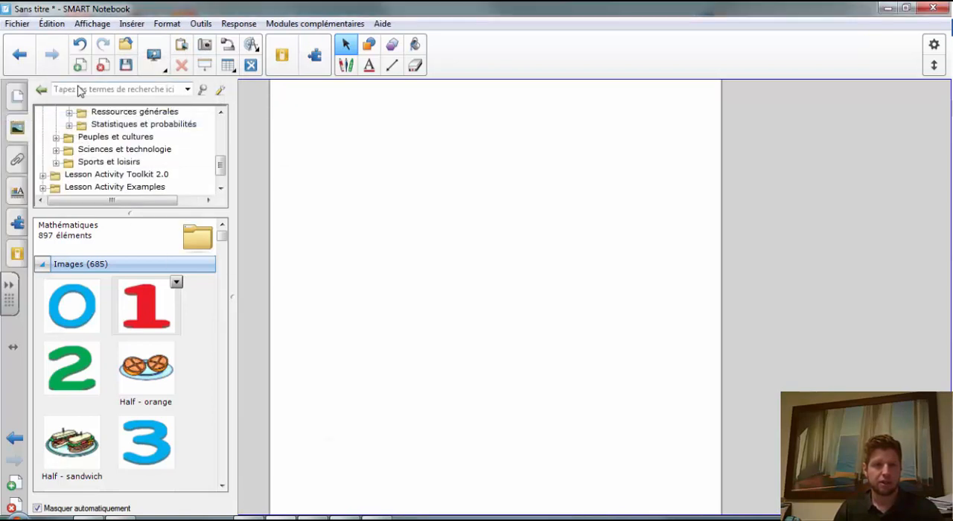
pyautogui.click(206, 66)
pyautogui.click(206, 65)
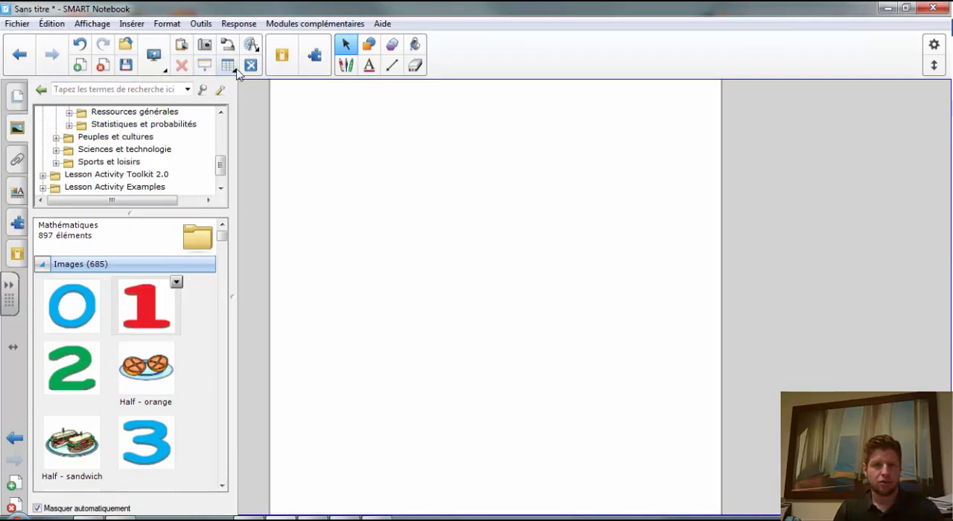
# - Insert a table with one row and three columns, add a protractor to the page, and deselect the table
pyautogui.click(230, 66)
pyautogui.click(137, 110)
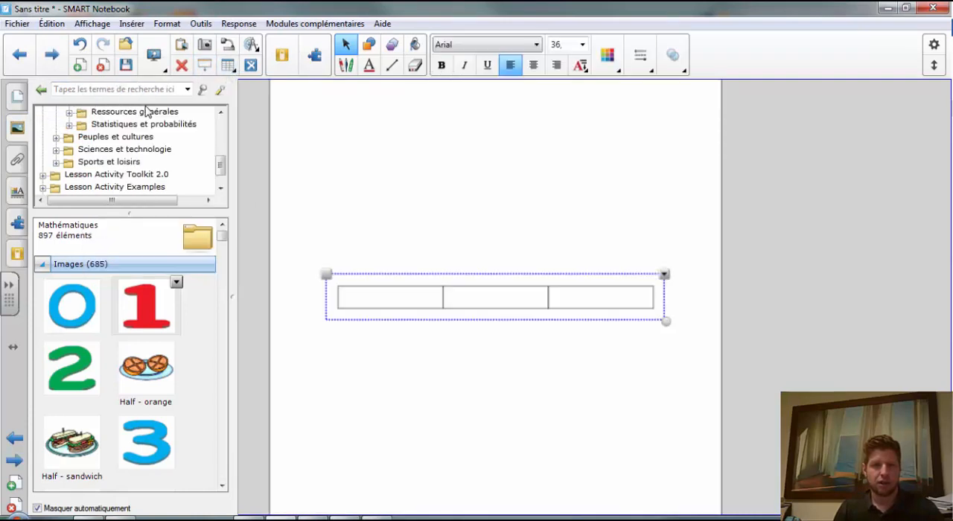
pyautogui.click(251, 45)
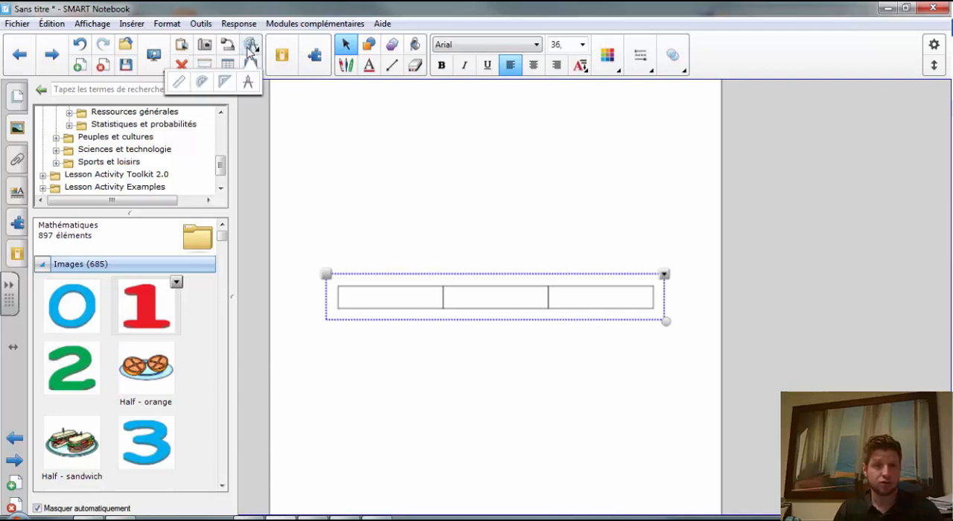
pyautogui.click(200, 83)
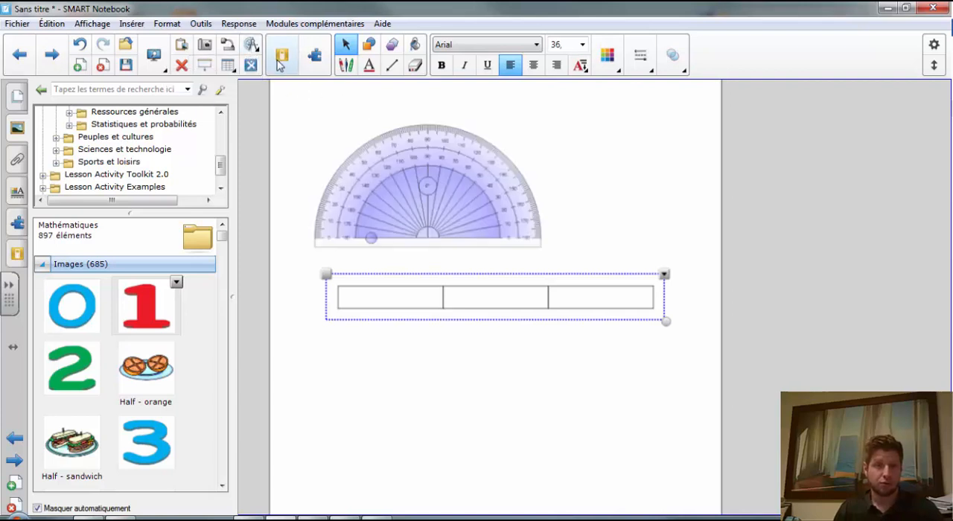
pyautogui.click(345, 45)
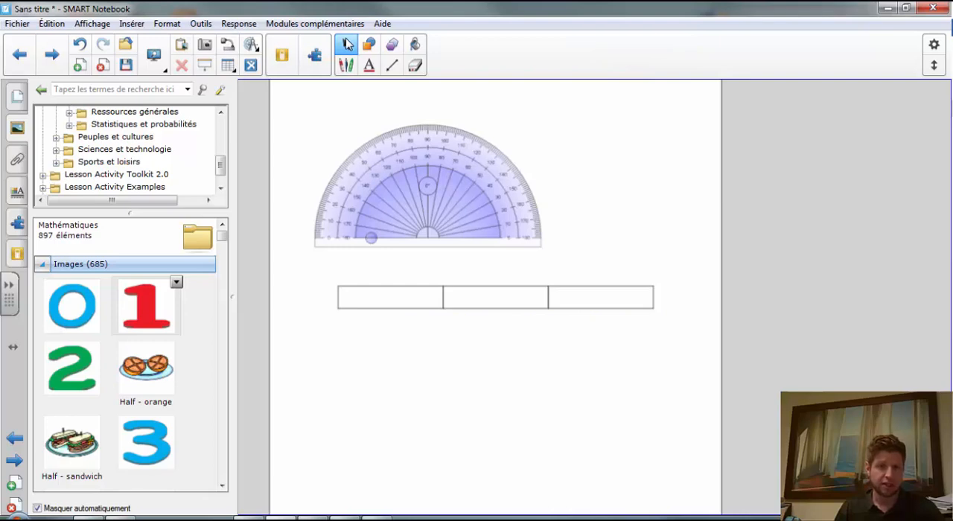
# - Draw a small rectangle beside the upper part of the protractor with the shape recognition pen (Stylet à reconnaissance de forme)
pyautogui.click(346, 66)
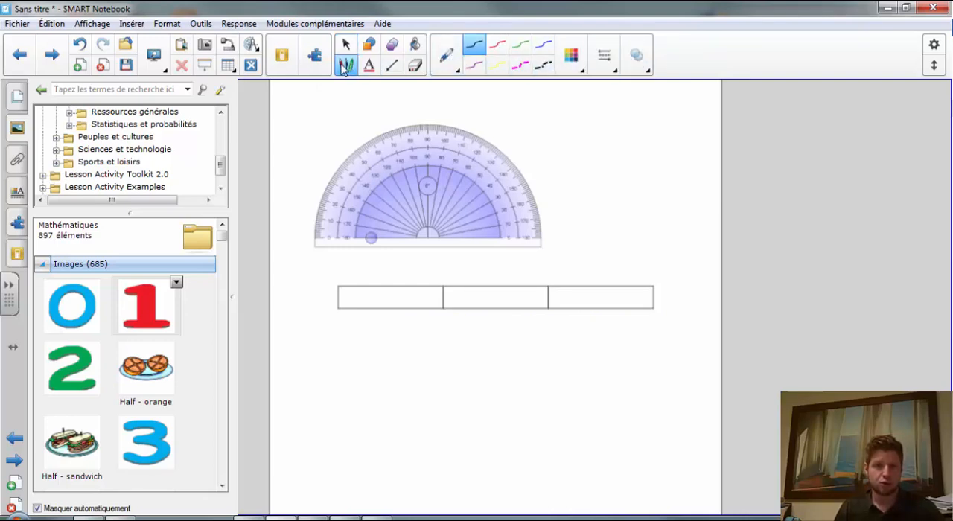
pyautogui.click(454, 71)
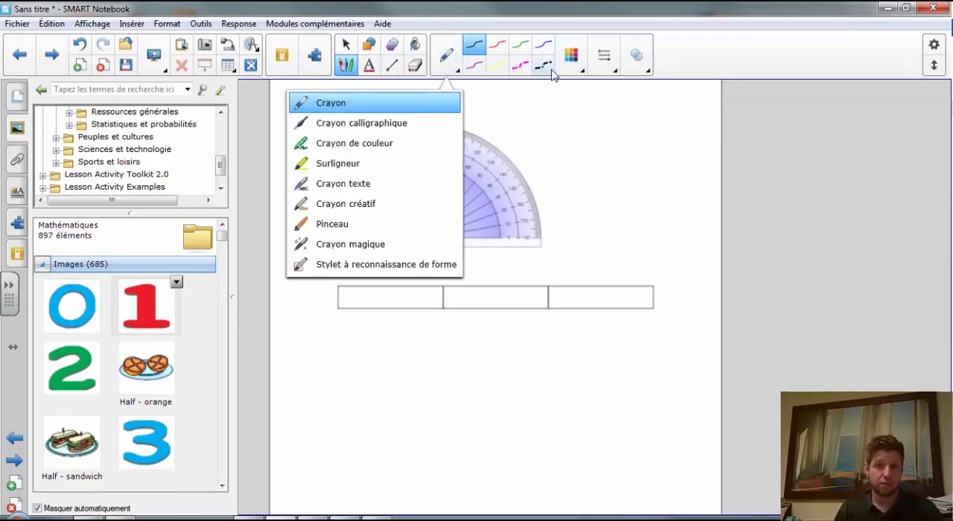
pyautogui.click(614, 71)
pyautogui.click(457, 71)
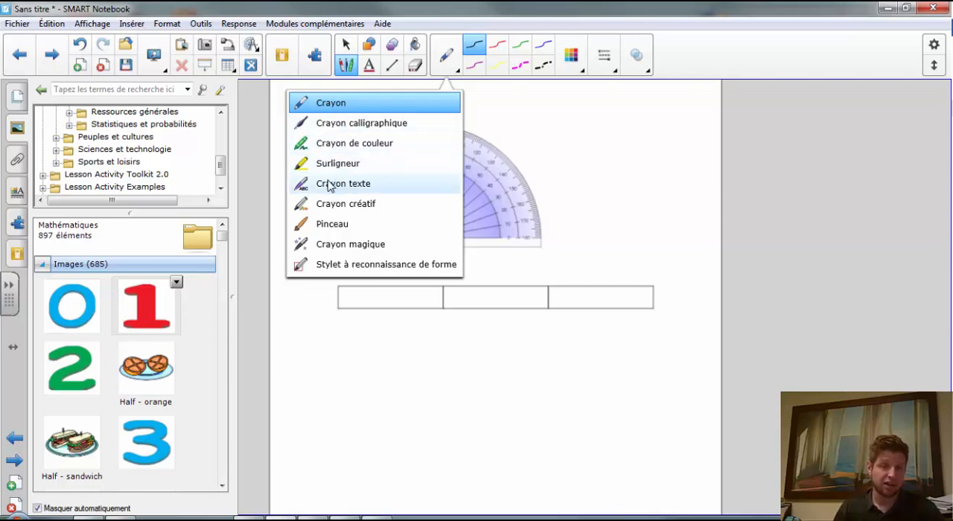
pyautogui.click(340, 264)
pyautogui.moveTo(535, 122)
pyautogui.mouseDown()
pyautogui.moveTo(538, 157)
pyautogui.moveTo(583, 162)
pyautogui.moveTo(536, 123)
pyautogui.mouseUp()
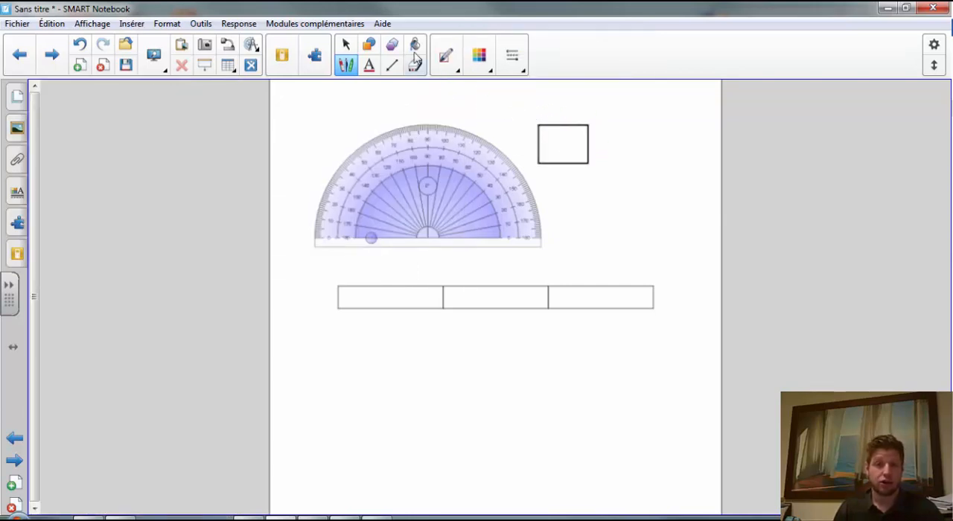
# - Draw a rounded rectangle with the Shapes tool, below and to the right of the small rectangle
pyautogui.click(445, 56)
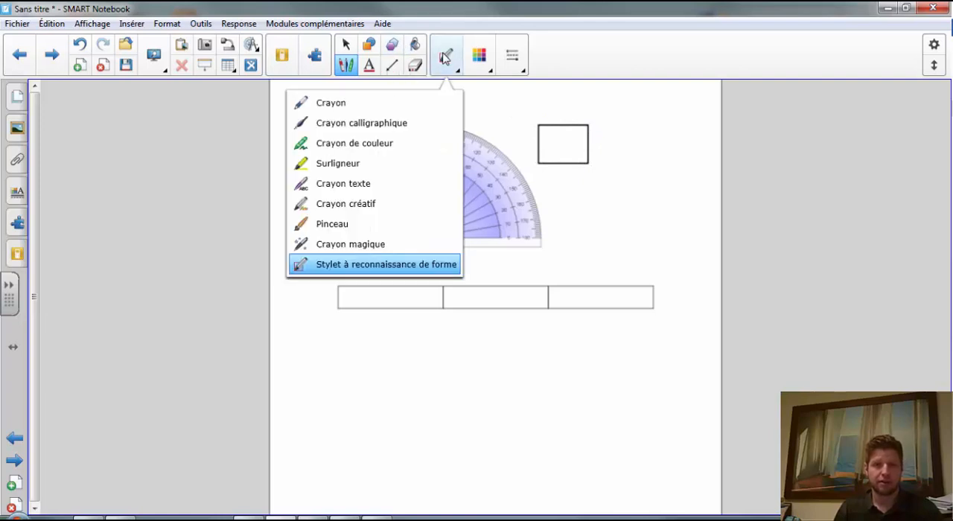
pyautogui.click(367, 46)
pyautogui.click(367, 47)
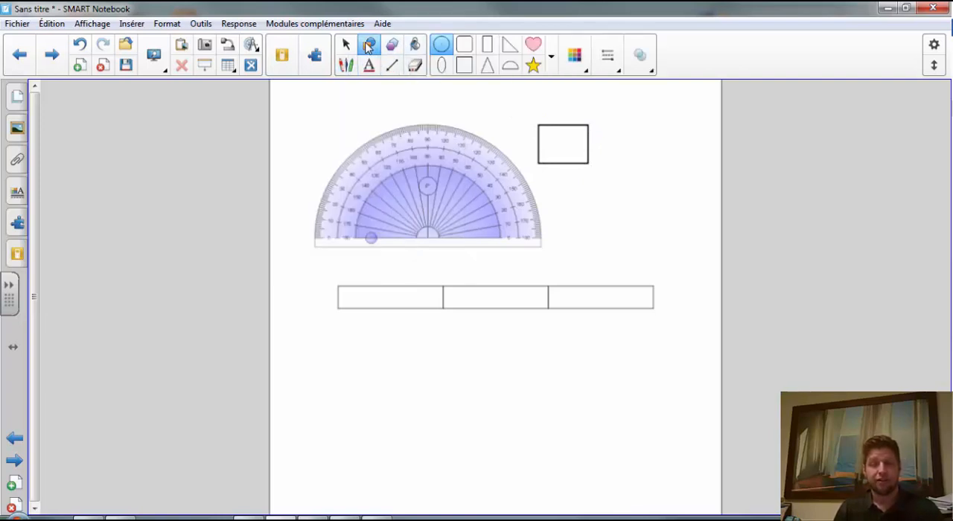
pyautogui.click(551, 60)
pyautogui.click(574, 56)
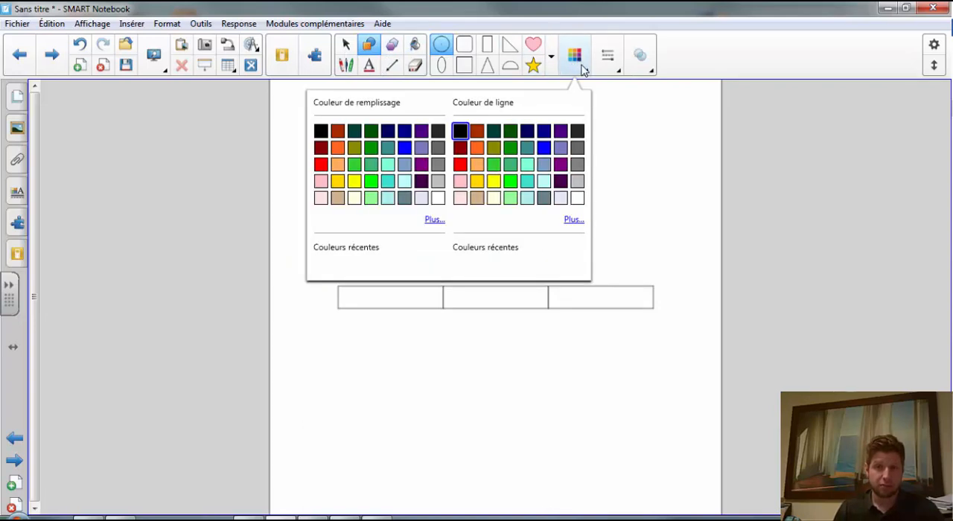
pyautogui.click(477, 147)
pyautogui.click(463, 44)
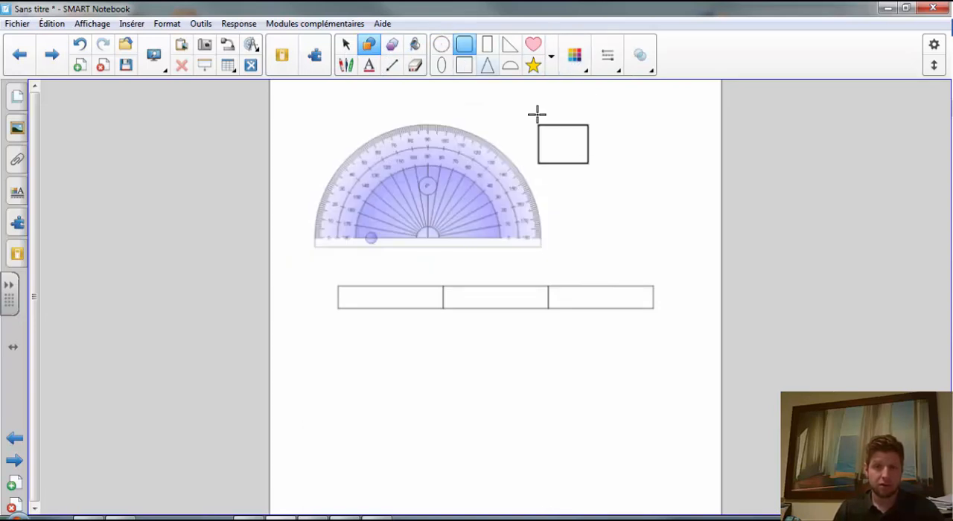
pyautogui.moveTo(598, 159); pyautogui.dragTo(677, 223)
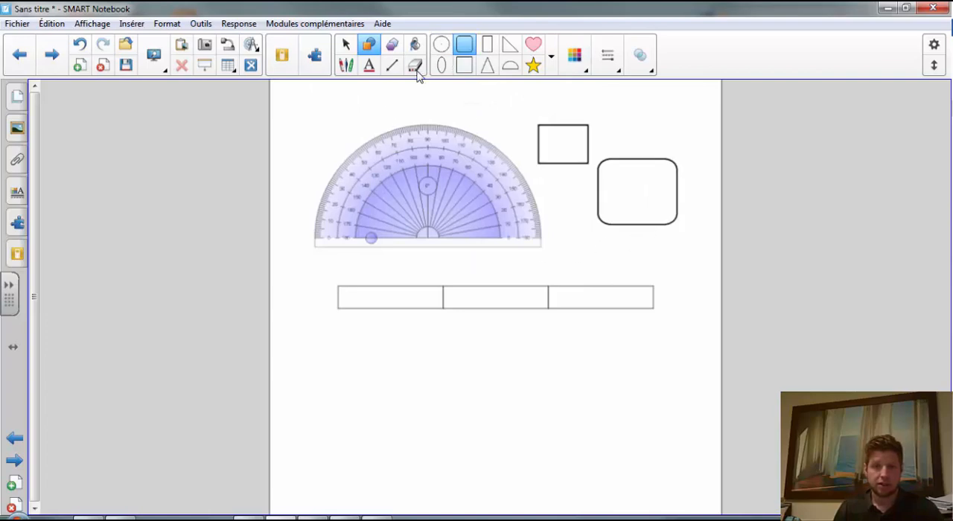
# - Look over the text styles, line styles and regular polygon choices, including polygons with 13 to 16 sides
pyautogui.click(368, 67)
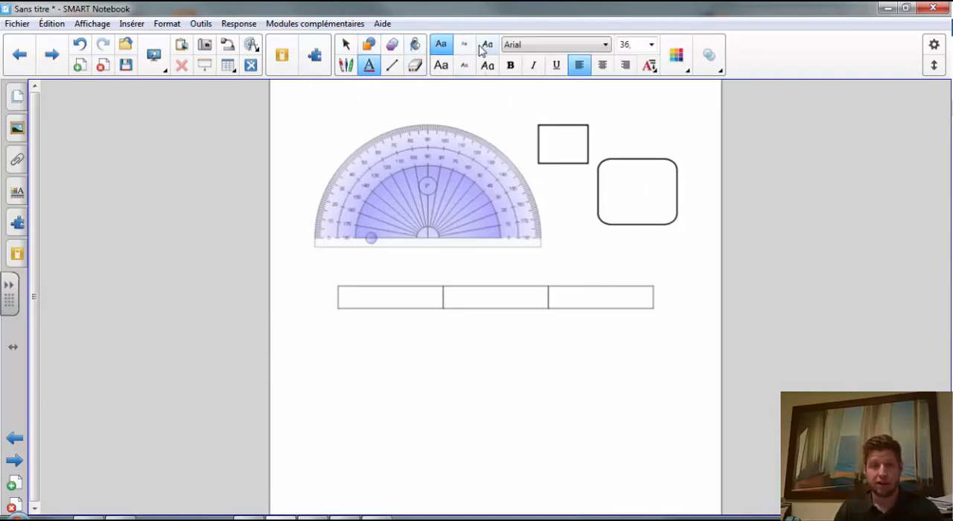
pyautogui.click(442, 46)
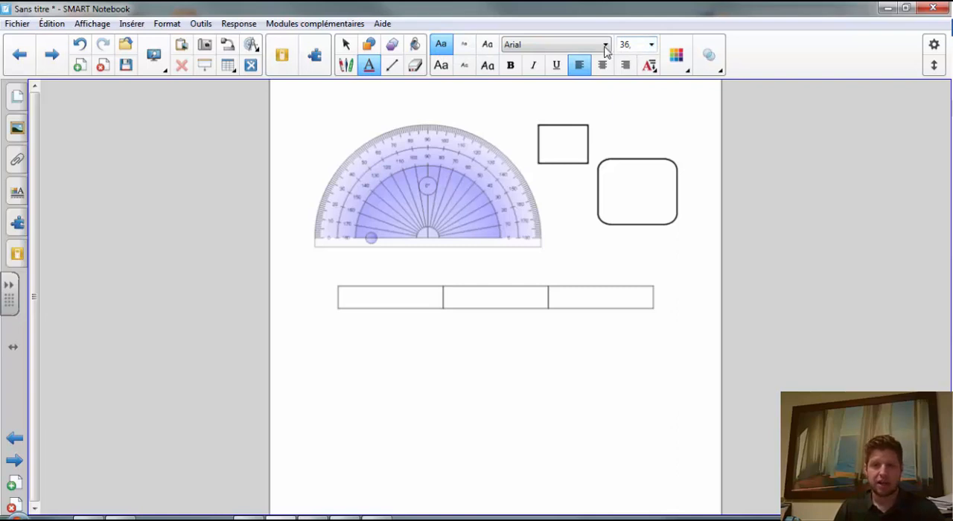
pyautogui.click(391, 65)
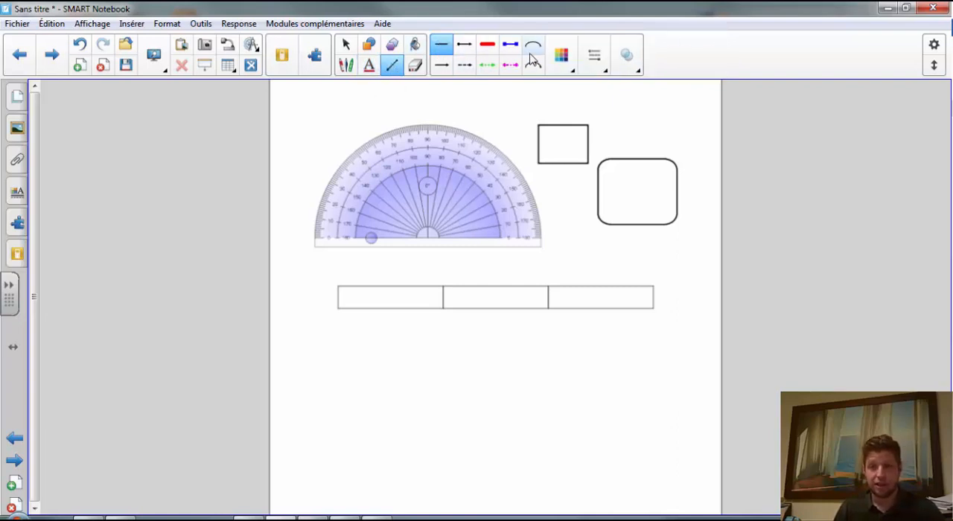
pyautogui.click(391, 45)
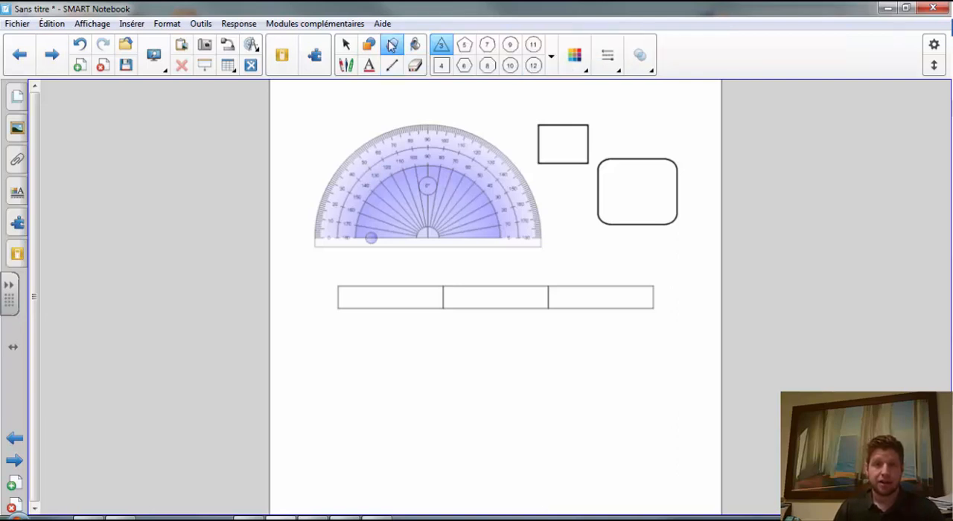
pyautogui.click(550, 59)
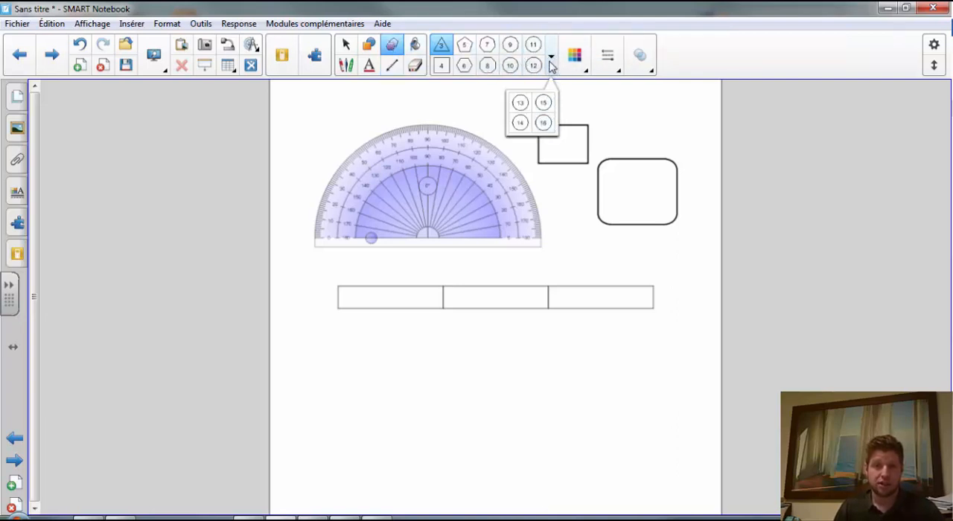
# - Fill the small rectangle beside the protractor with solid green
pyautogui.click(411, 46)
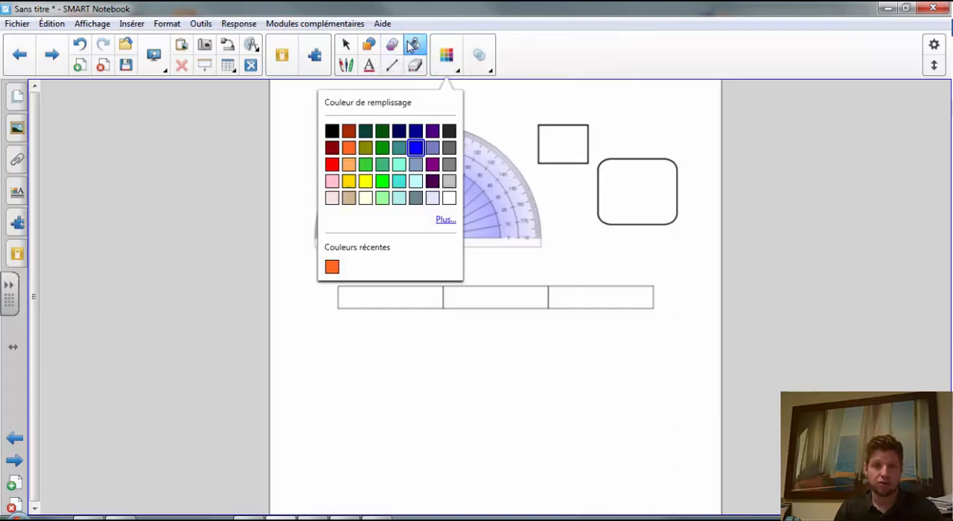
pyautogui.click(385, 149)
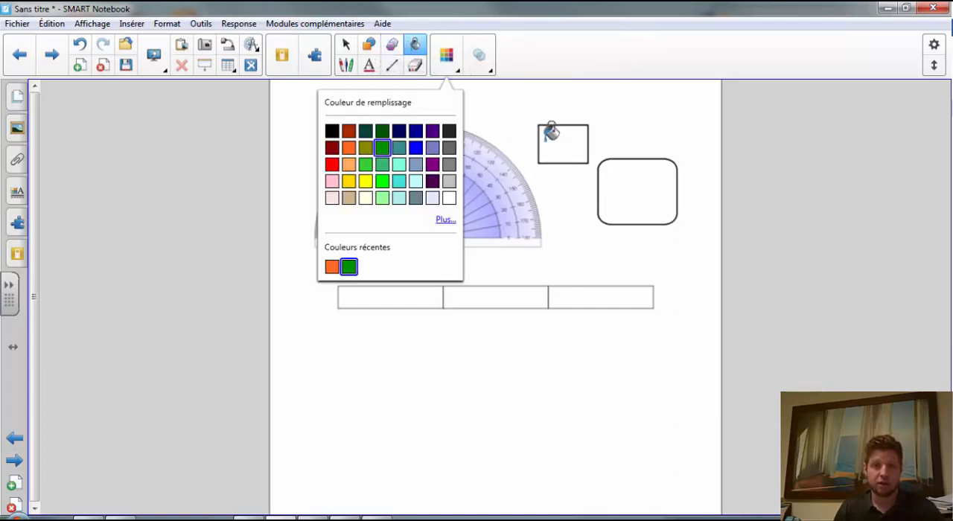
pyautogui.click(549, 132)
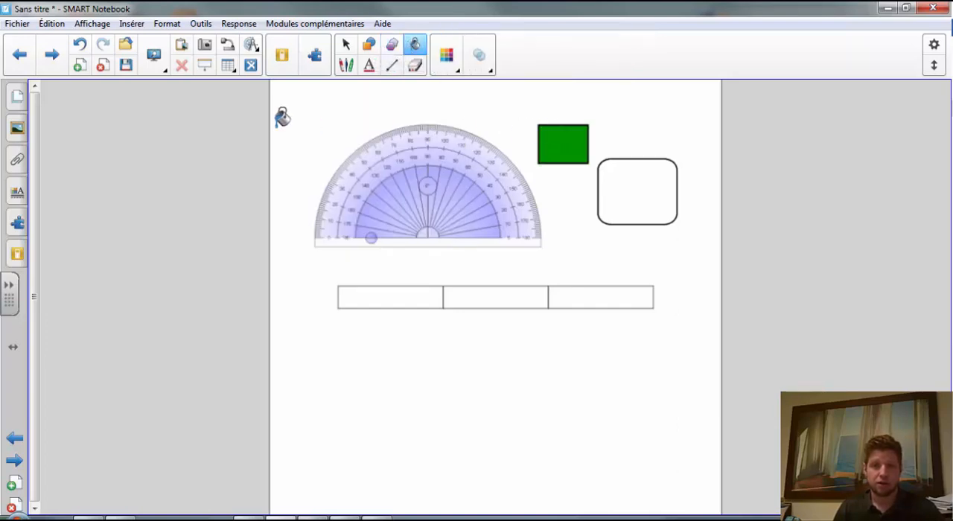
# - Activate the eraser (Effaceur) and move the toolbar to the bottom of the window
pyautogui.click(415, 66)
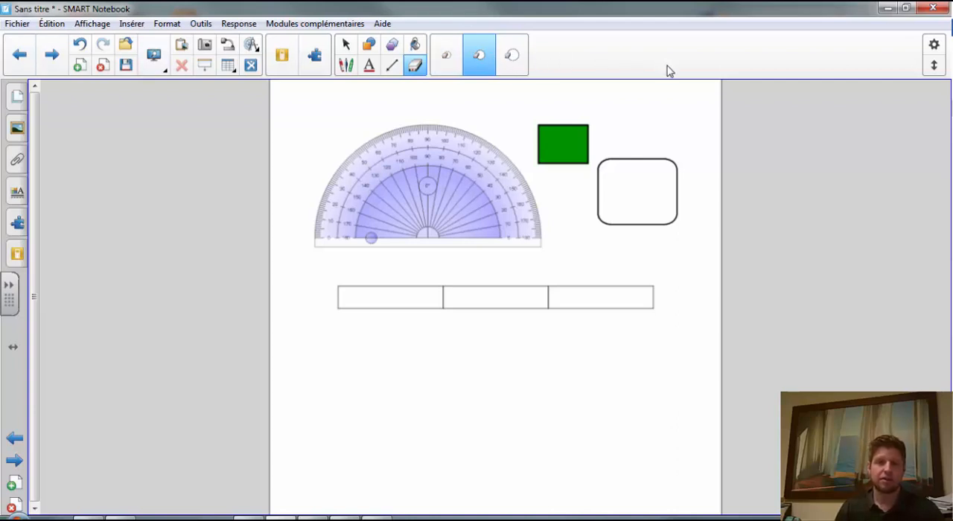
pyautogui.click(935, 66)
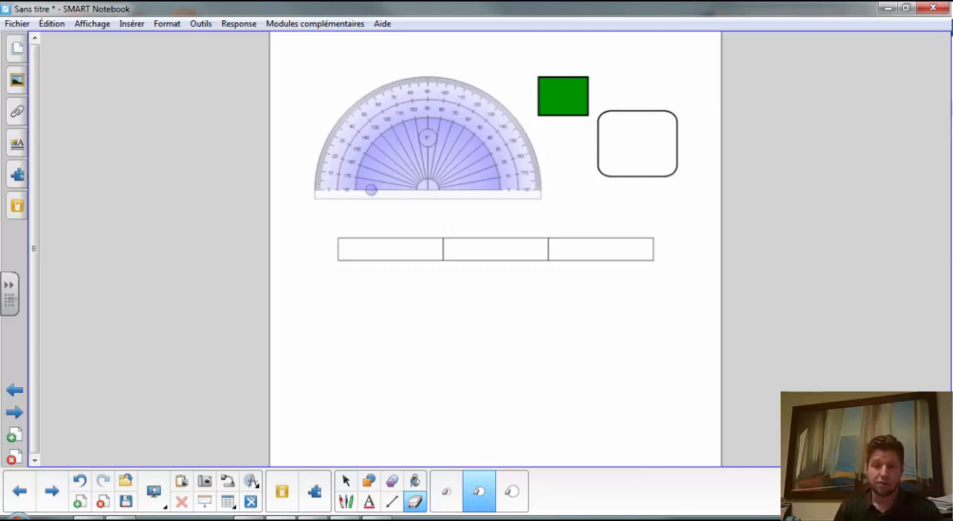
# - Customize the toolbar by adding the full screen action (Plein écran) next to the save command, and finish the customization
pyautogui.click(940, 492)
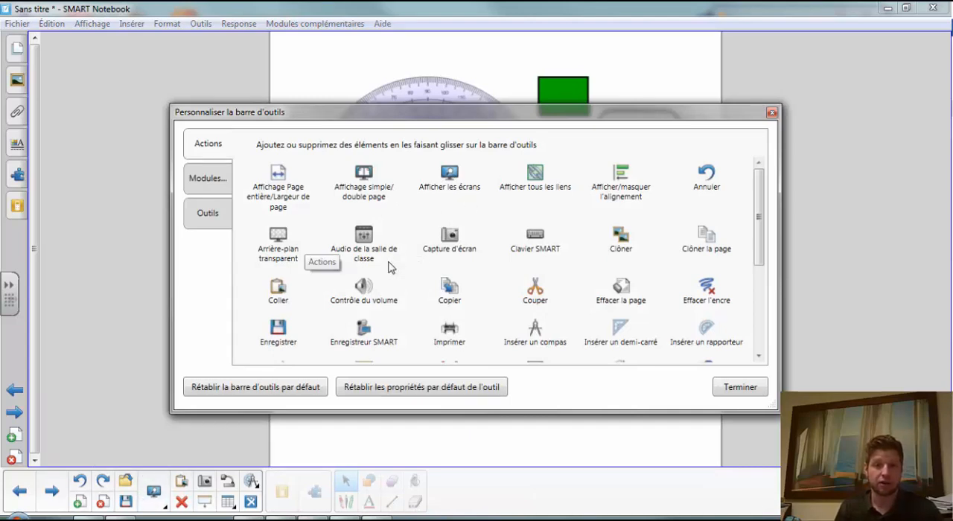
pyautogui.scroll(-1, 390, 267)
pyautogui.scroll(-1, 390, 277)
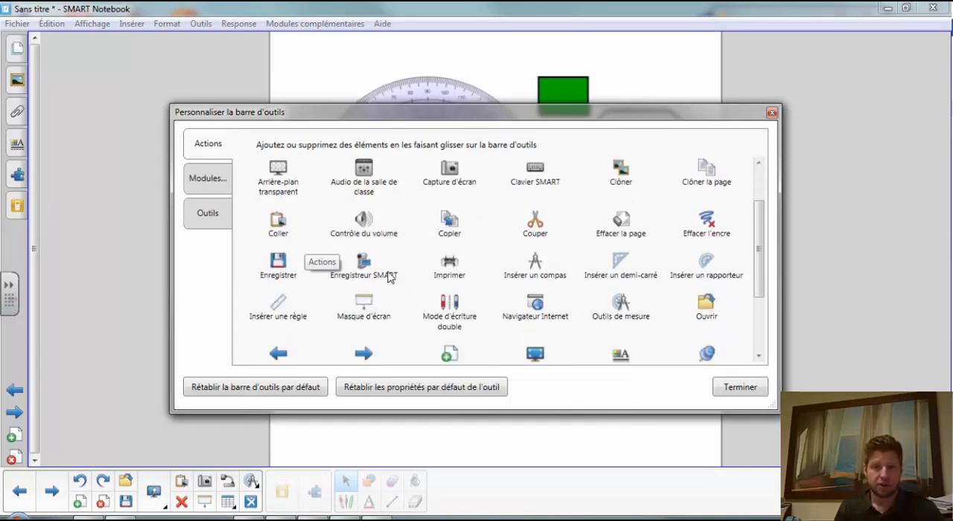
pyautogui.scroll(-1, 416, 278)
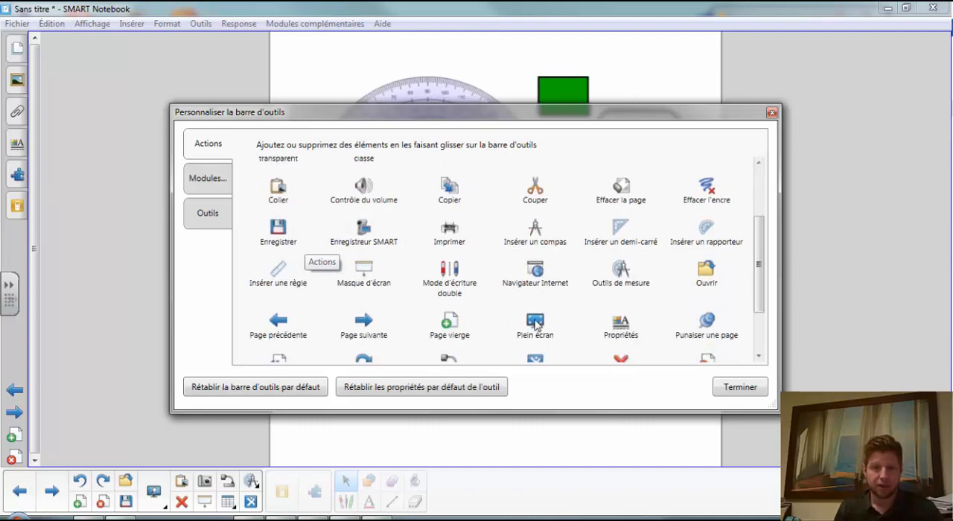
pyautogui.moveTo(148, 506); pyautogui.dragTo(149, 504)
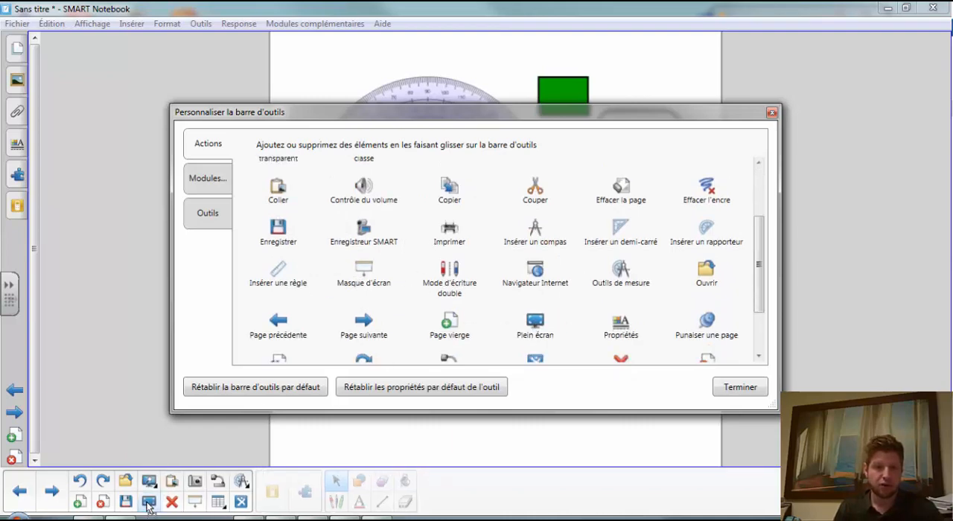
pyautogui.click(748, 387)
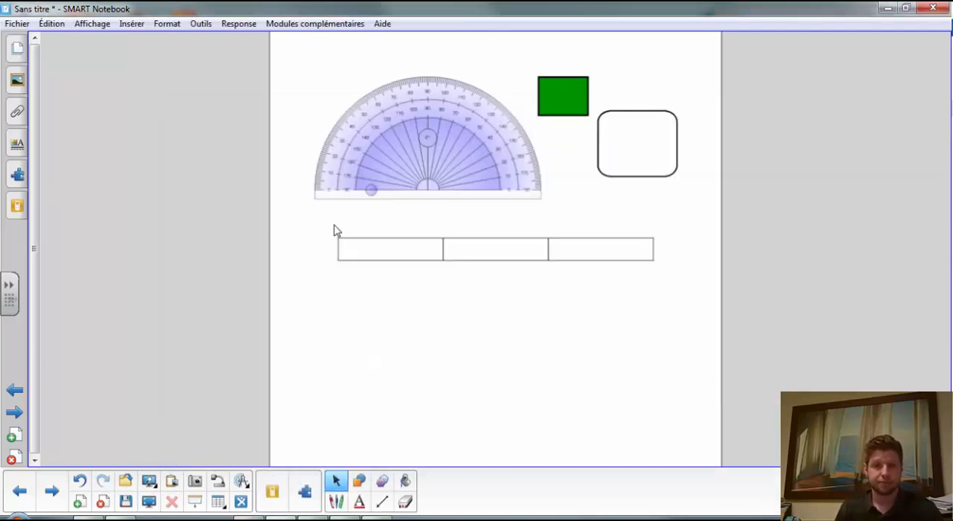